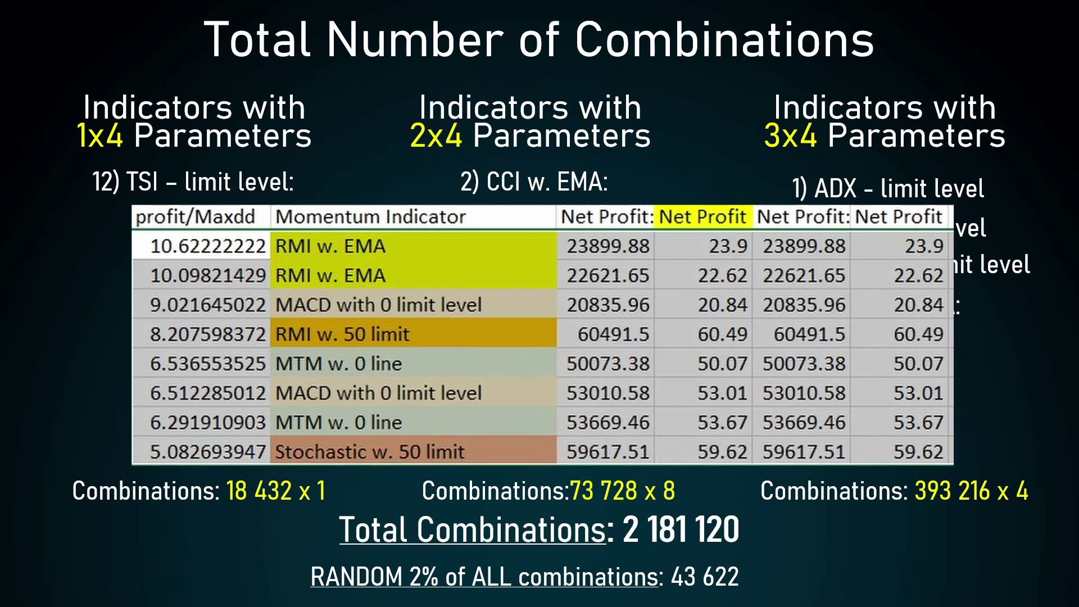
Step: Highlight both RMI w. EMA entries in the combinations table, clearing the earlier selections
{"action": "left_click", "coordinate": [484, 359]}
{"action": "left_click_drag", "start_coordinate": [369, 244], "coordinate": [439, 449]}
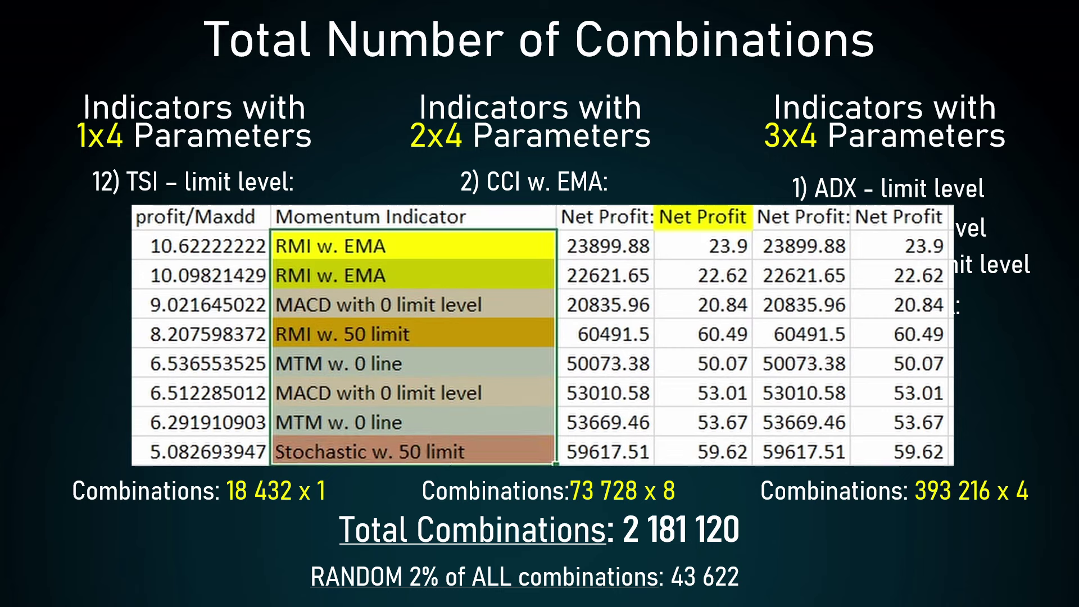
{"action": "left_click", "coordinate": [371, 314]}
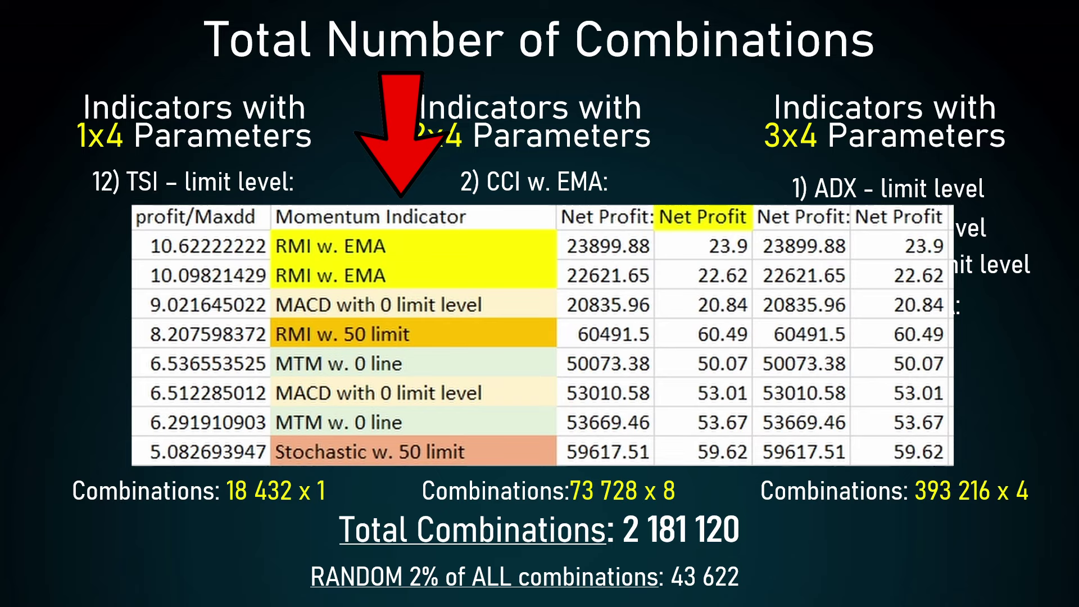
{"action": "left_click_drag", "start_coordinate": [385, 245], "coordinate": [383, 275]}
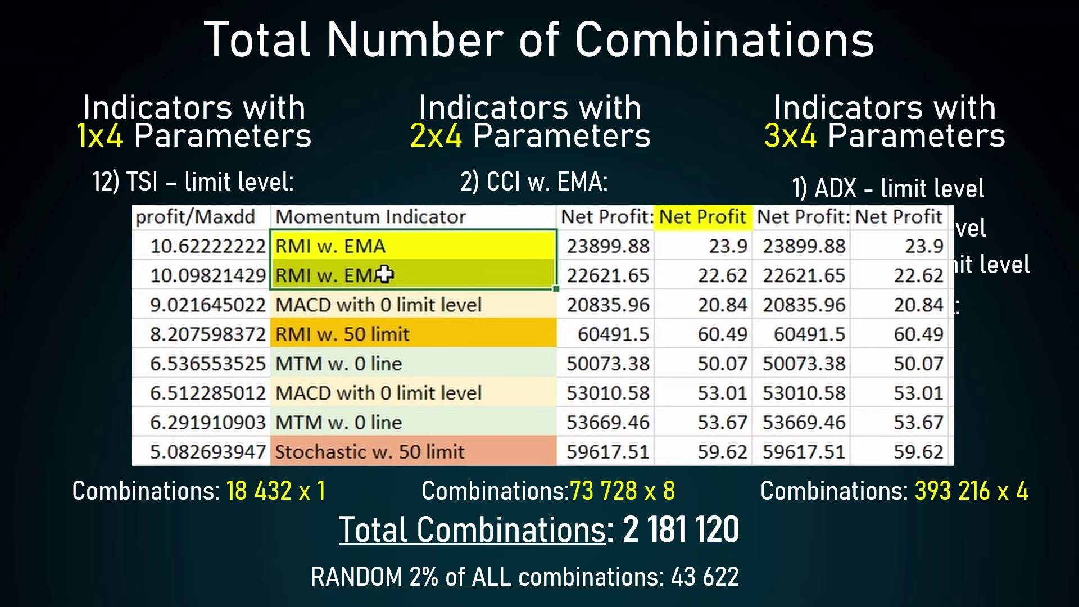
{"action": "left_click", "coordinate": [298, 266]}
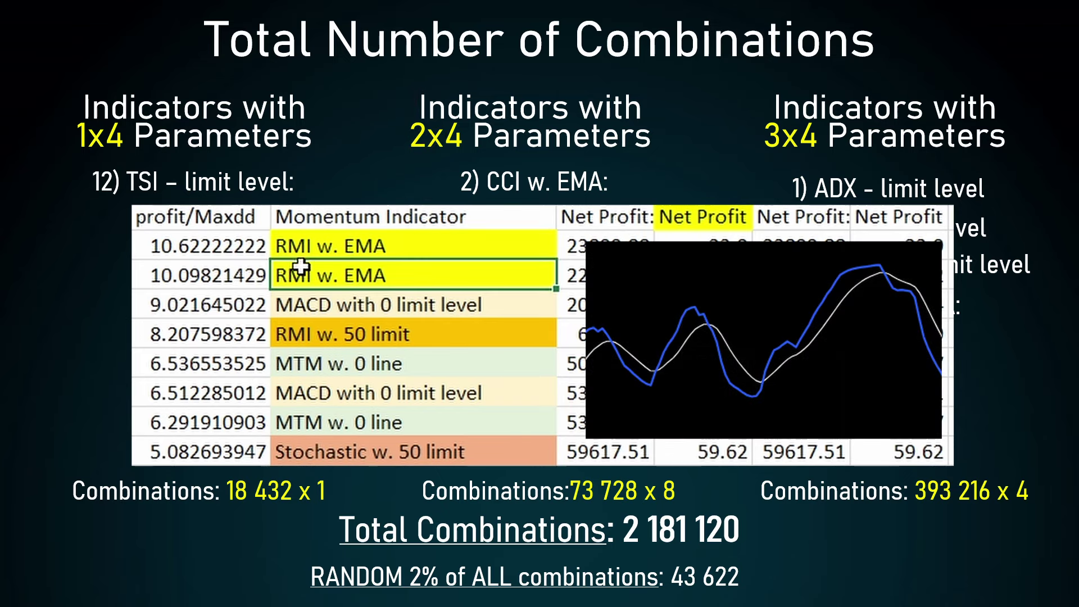
{"action": "left_click", "coordinate": [301, 250]}
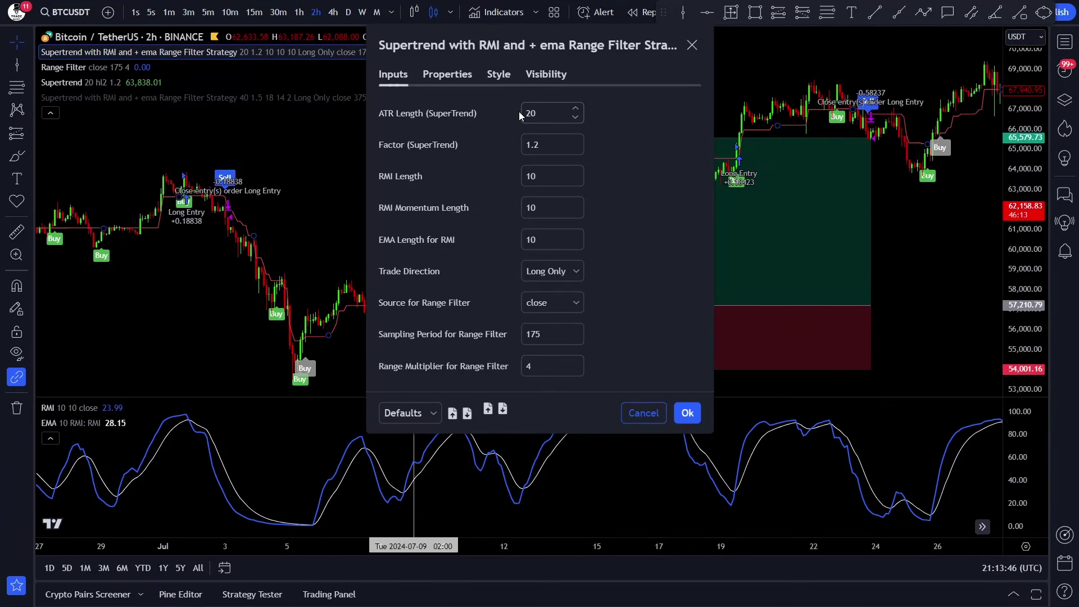
{"action": "left_click", "coordinate": [528, 113]}
{"action": "key", "text": "Tab"}
{"action": "key", "text": "Tab"}
{"action": "key", "text": "Tab"}
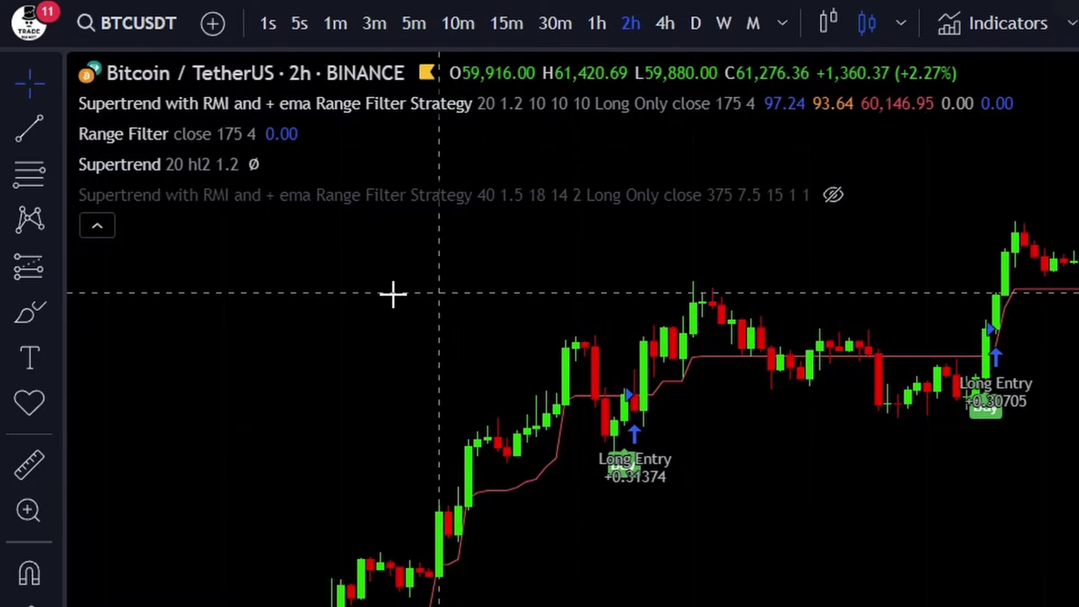
{"action": "mouse_move", "coordinate": [159, 136]}
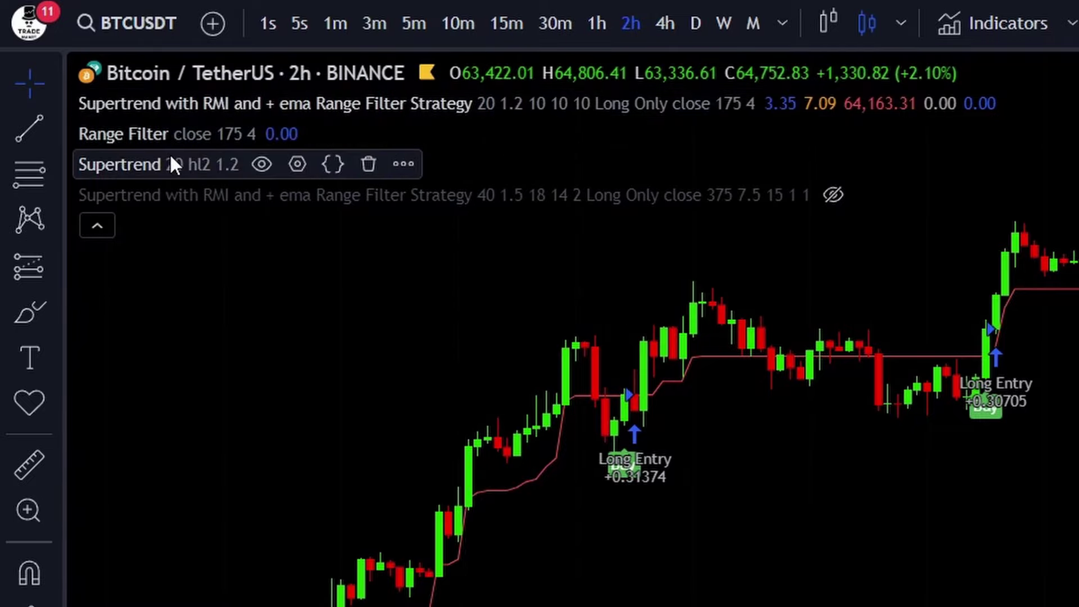
{"action": "mouse_move", "coordinate": [125, 388]}
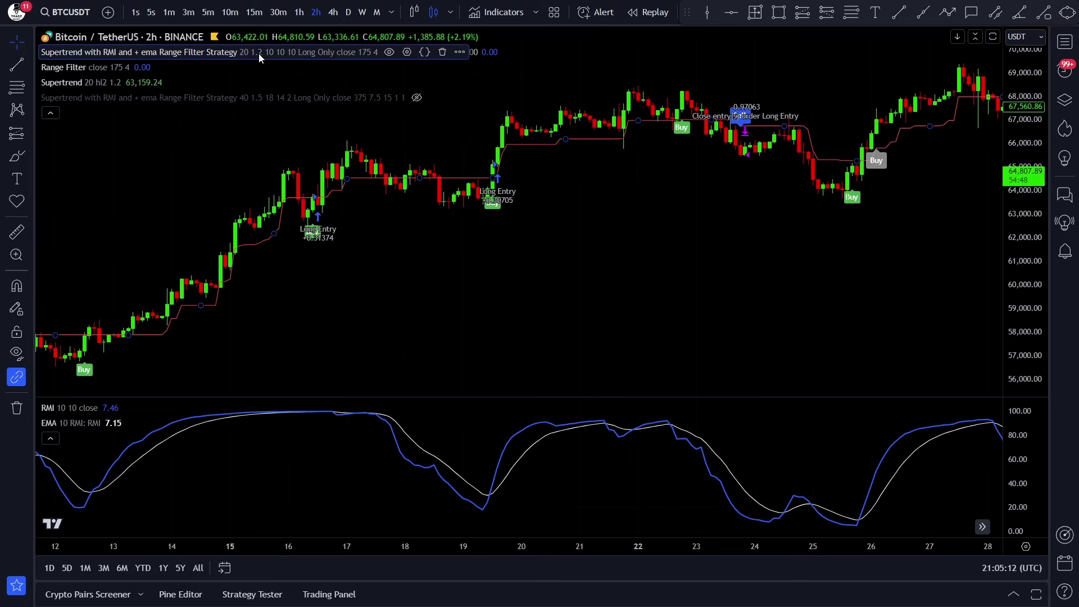
{"action": "double_click", "coordinate": [260, 57]}
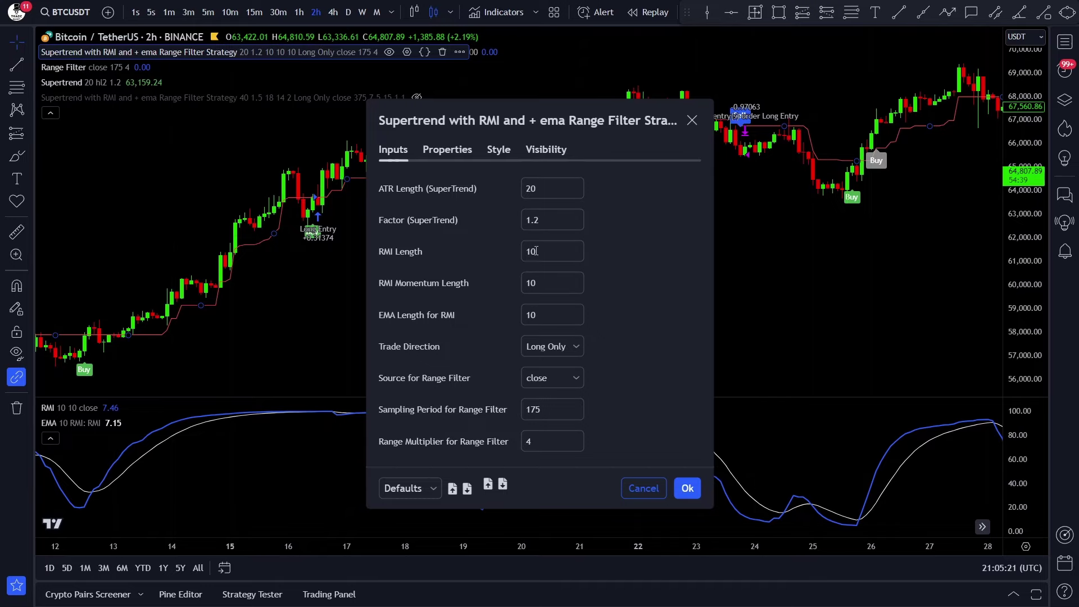
{"action": "key", "text": "Escape"}
Step: Search the indicator library for supertrend, range filter and rmi in turn
{"action": "left_click", "coordinate": [494, 12]}
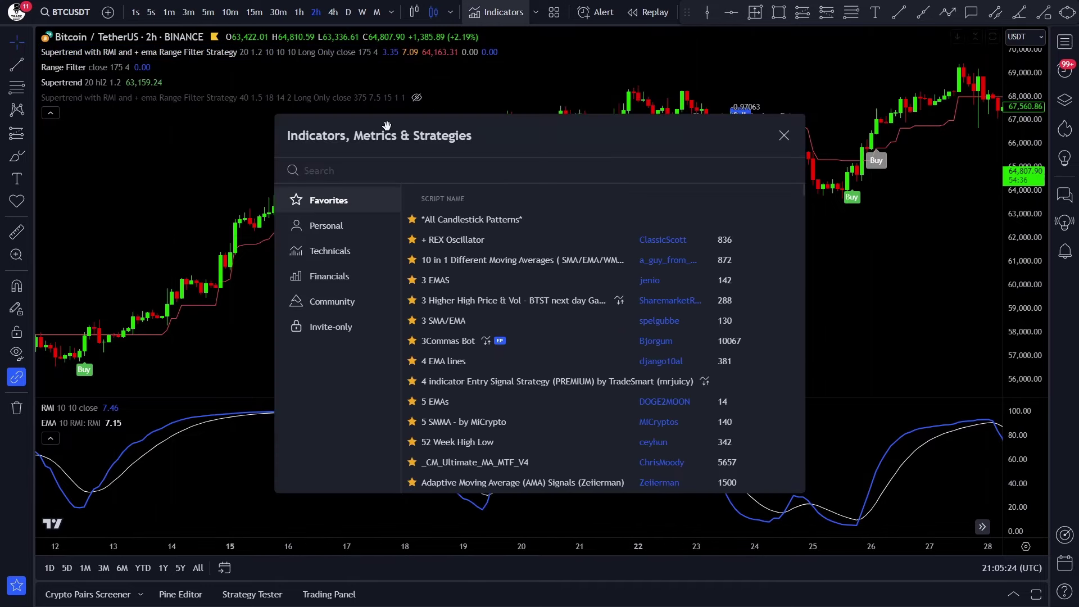
{"action": "type", "text": "supertrend"}
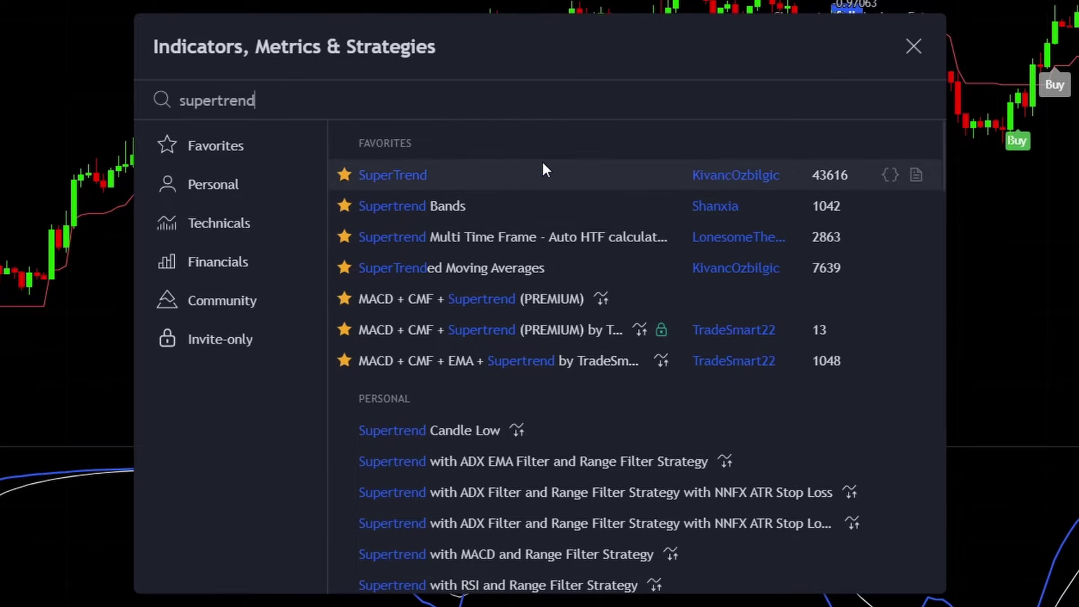
{"action": "key", "text": "BackSpace"}
{"action": "key", "text": "BackSpace"}
{"action": "key", "text": "ctrl+BackSpace"}
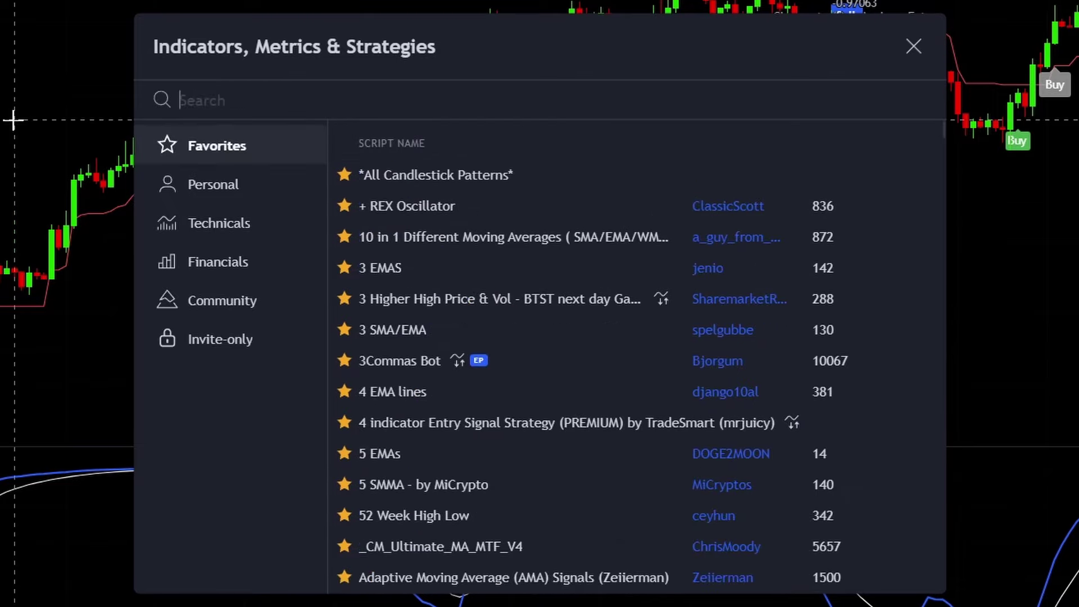
{"action": "type", "text": "range filter"}
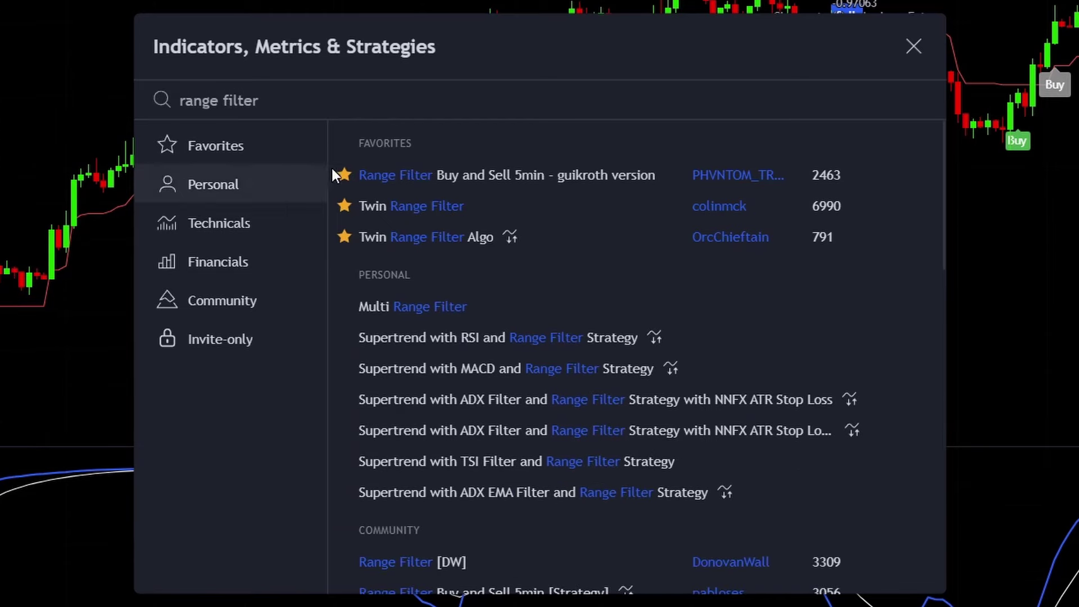
{"action": "scroll", "coordinate": [563, 405], "scroll_direction": "down", "scroll_amount": 3}
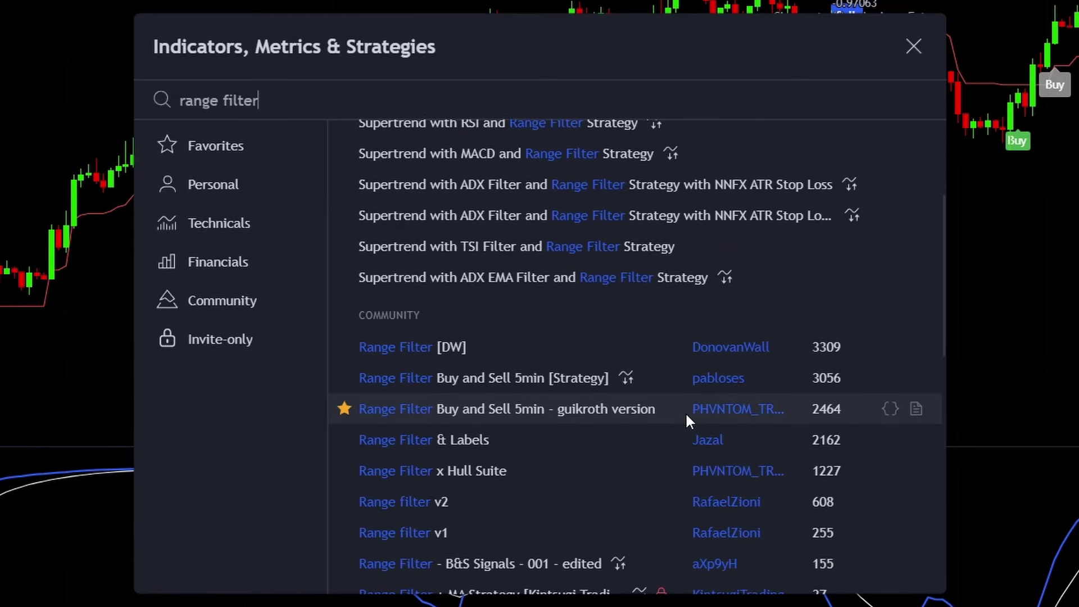
{"action": "key", "text": "BackSpace"}
{"action": "key", "text": "BackSpace"}
{"action": "key", "text": "BackSpace"}
{"action": "key", "text": "BackSpace"}
{"action": "key", "text": "BackSpace"}
{"action": "key", "text": "BackSpace"}
{"action": "key", "text": "BackSpace"}
{"action": "key", "text": "BackSpace"}
{"action": "key", "text": "BackSpace"}
{"action": "key", "text": "BackSpace"}
{"action": "key", "text": "BackSpace"}
{"action": "key", "text": "BackSpace"}
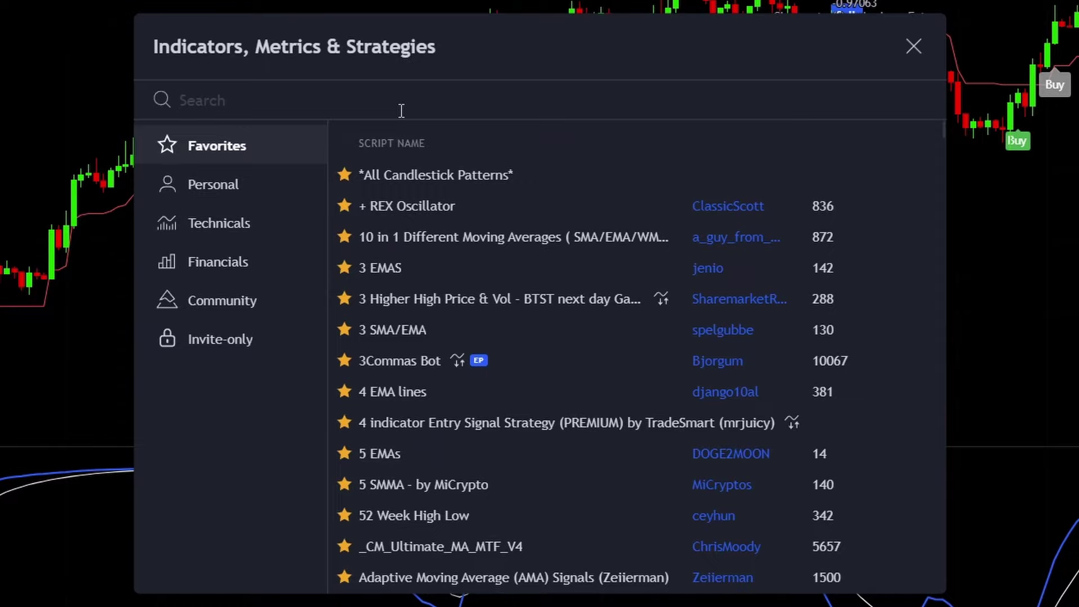
{"action": "type", "text": "rmi"}
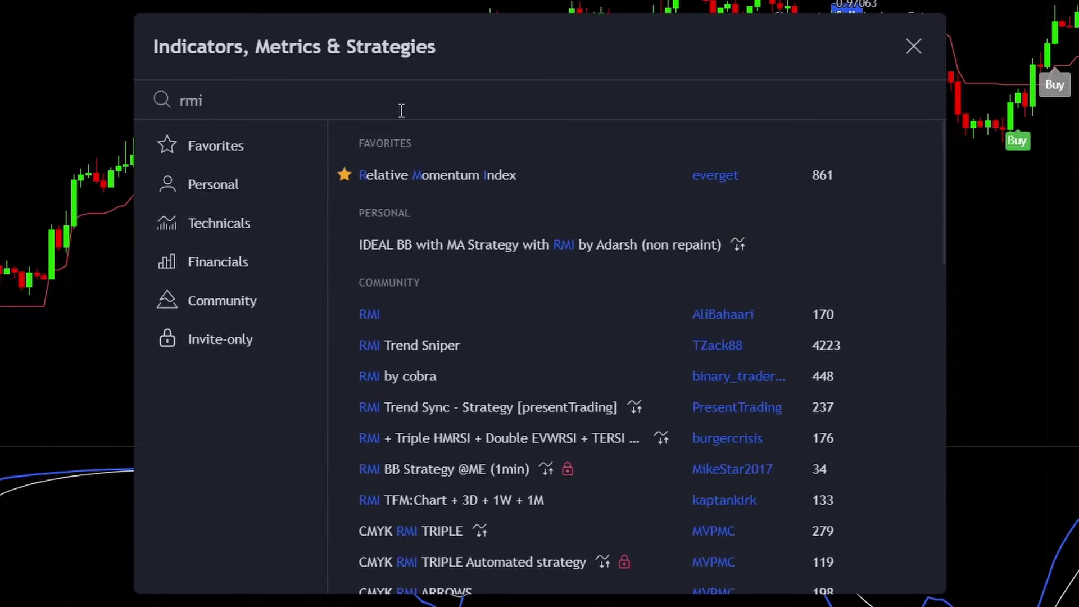
{"action": "scroll", "coordinate": [427, 302], "scroll_direction": "down", "scroll_amount": 10}
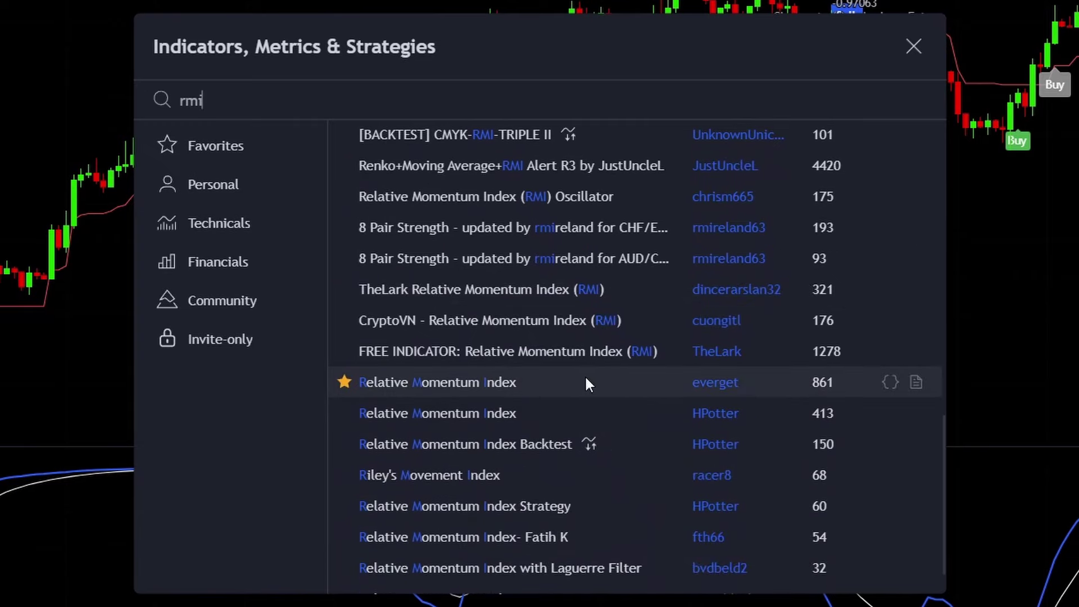
Step: Add Moving Average Exponential (EMA 9 on close) to the BTCUSDT 2h chart
{"action": "key", "text": "BackSpace"}
{"action": "key", "text": "BackSpace"}
{"action": "key", "text": "BackSpace"}
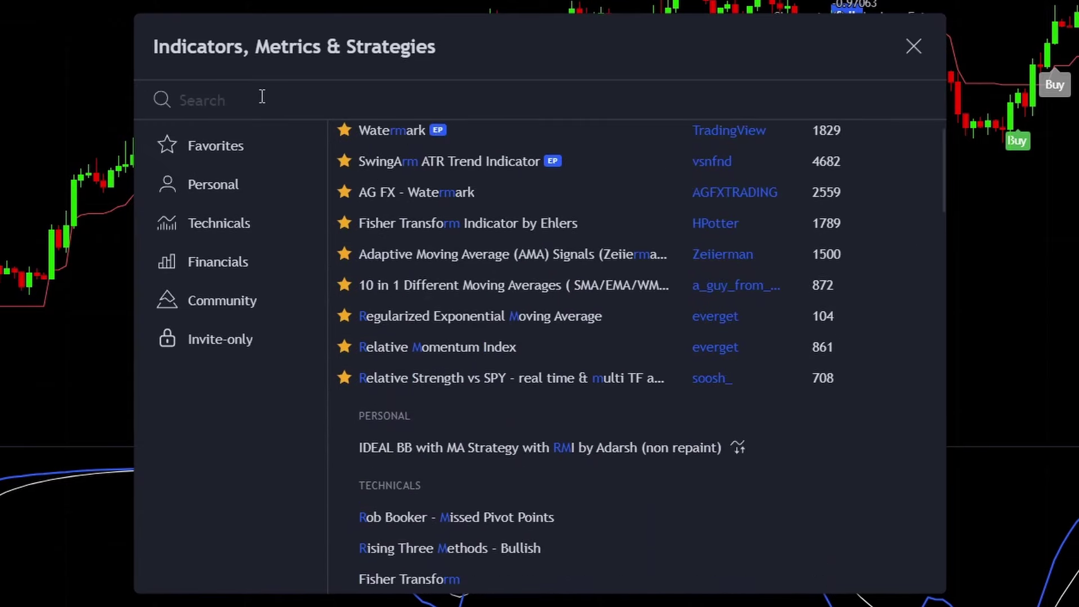
{"action": "type", "text": "ema"}
{"action": "scroll", "coordinate": [448, 289], "scroll_direction": "down", "scroll_amount": 6}
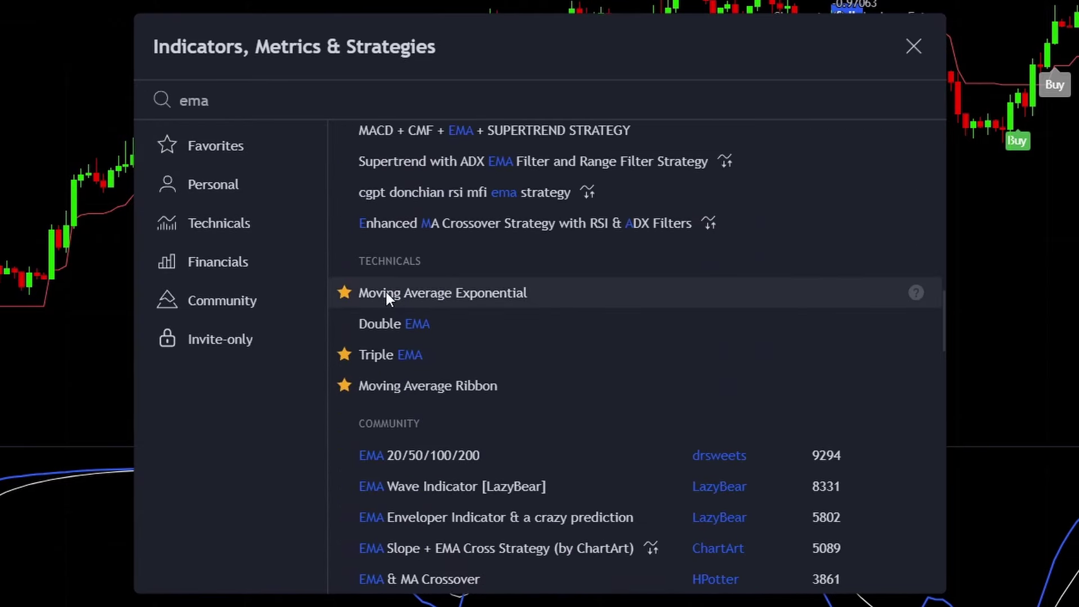
{"action": "left_click", "coordinate": [547, 298]}
{"action": "left_click", "coordinate": [118, 202]}
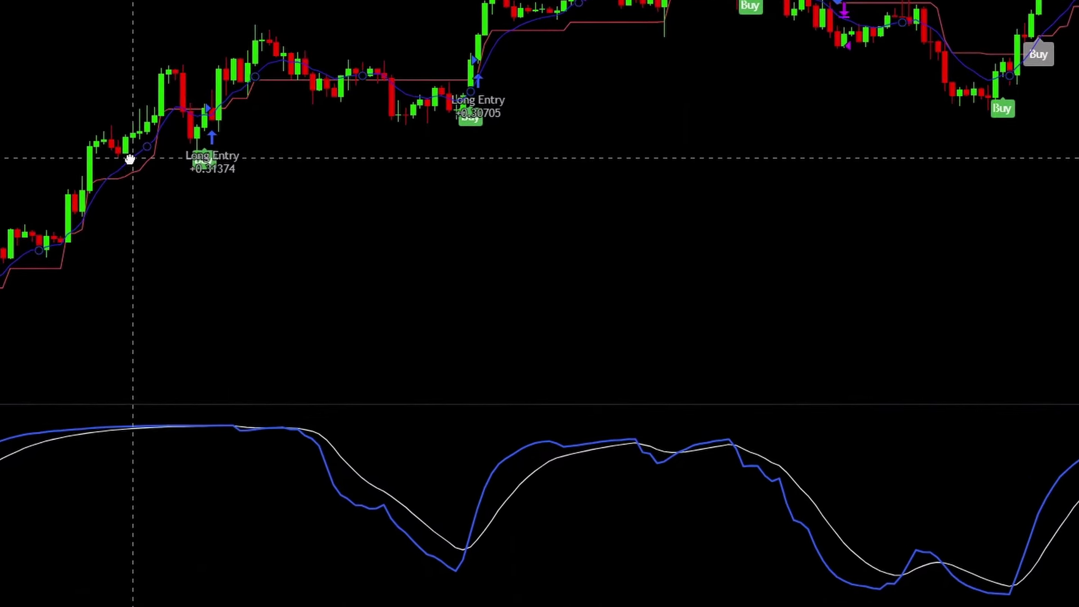
Step: Review the RMI pane's EMA 10 line settings, keeping RMI as its source
{"action": "left_click_drag", "start_coordinate": [129, 159], "coordinate": [163, 480]}
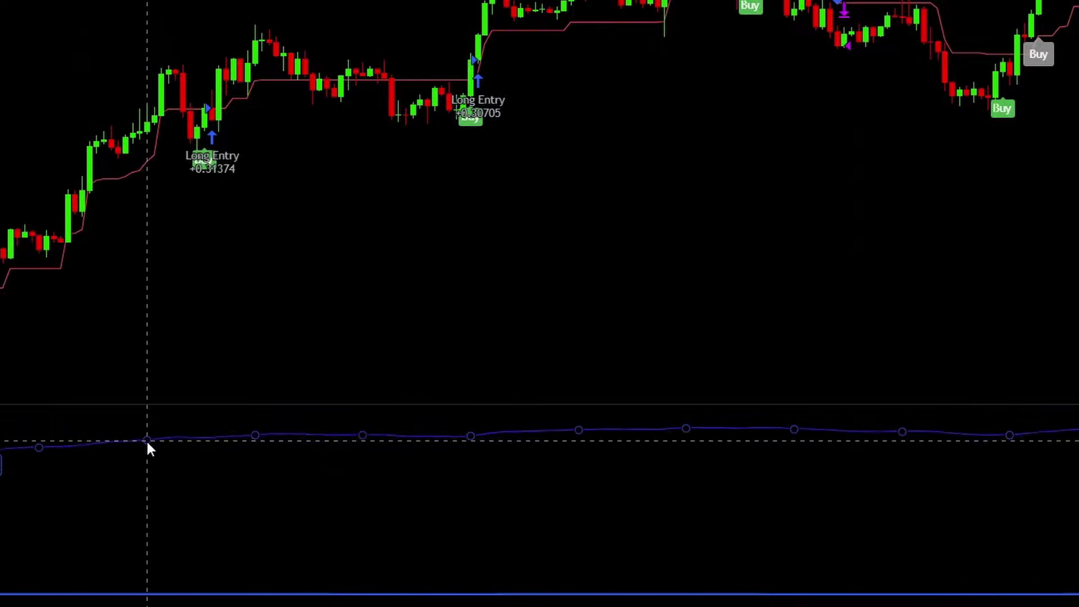
{"action": "double_click", "coordinate": [30, 468]}
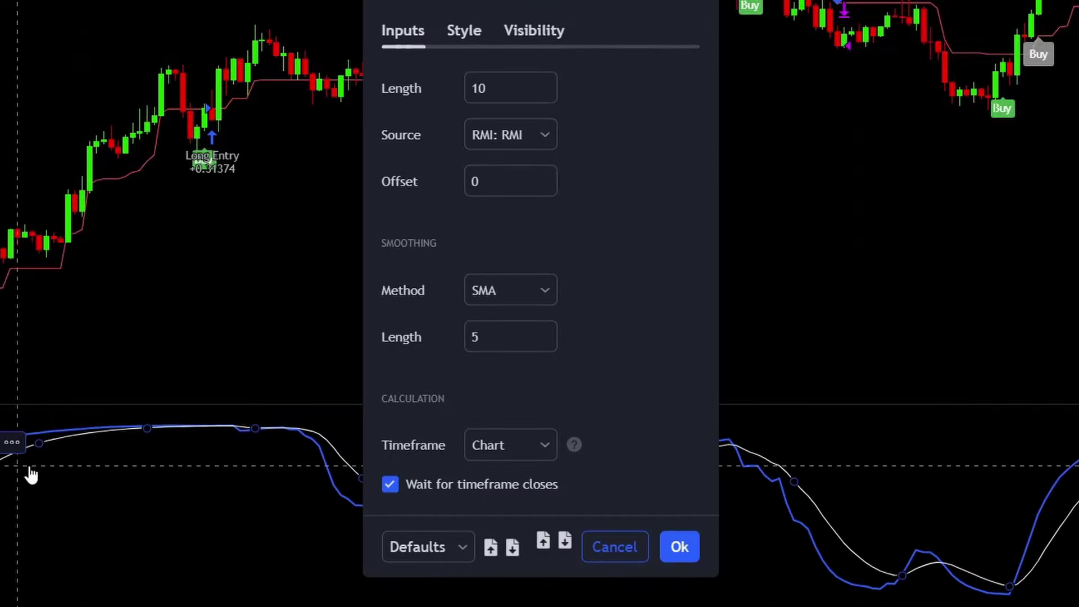
{"action": "left_click", "coordinate": [482, 144]}
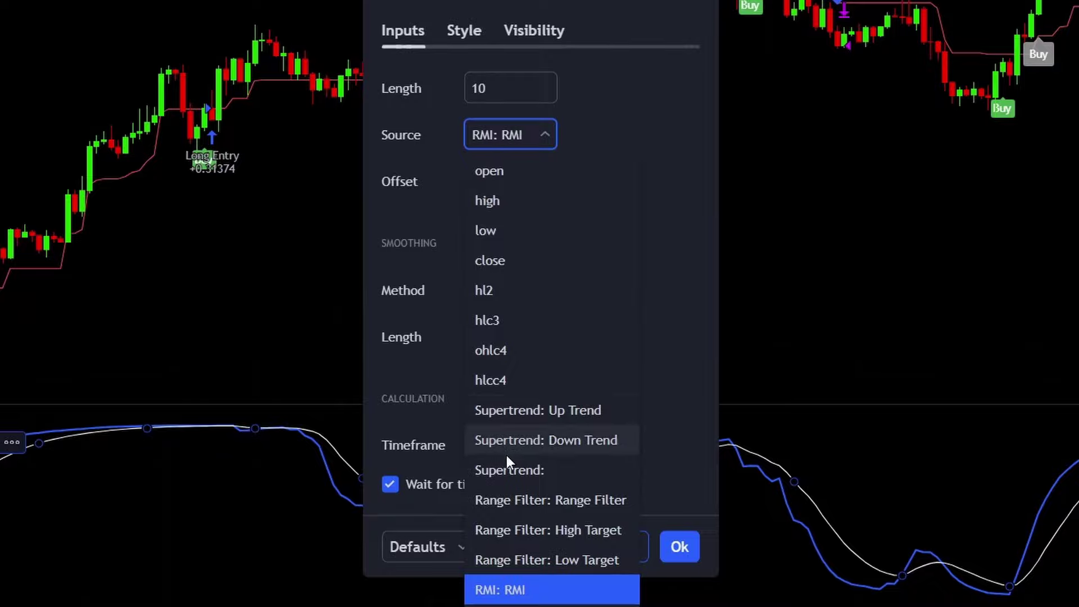
{"action": "left_click", "coordinate": [449, 396]}
{"action": "left_click", "coordinate": [464, 30]}
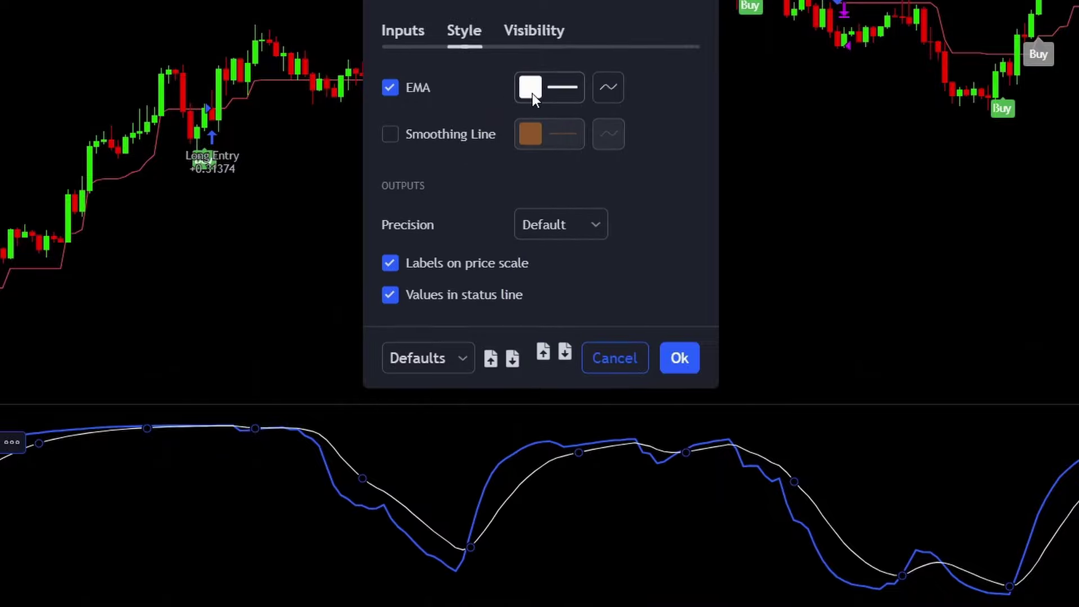
{"action": "key", "text": "Escape"}
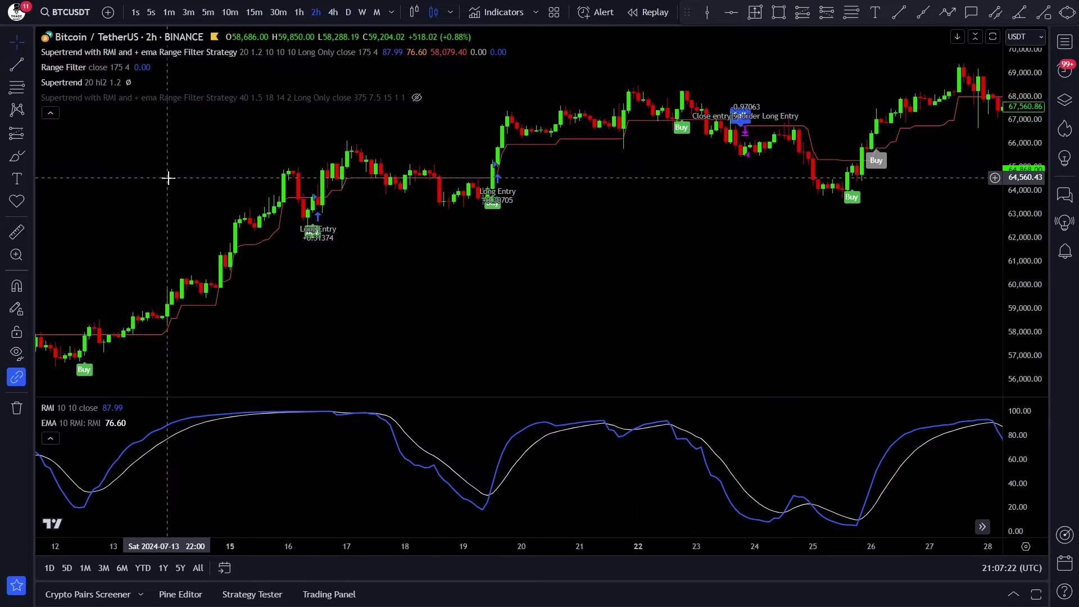
Step: Review the Supertrend settings: ATR Period 20, ATR Multiplier 1.2, and its plot styles
{"action": "double_click", "coordinate": [63, 83]}
{"action": "left_click", "coordinate": [446, 62]}
{"action": "left_click", "coordinate": [532, 139]}
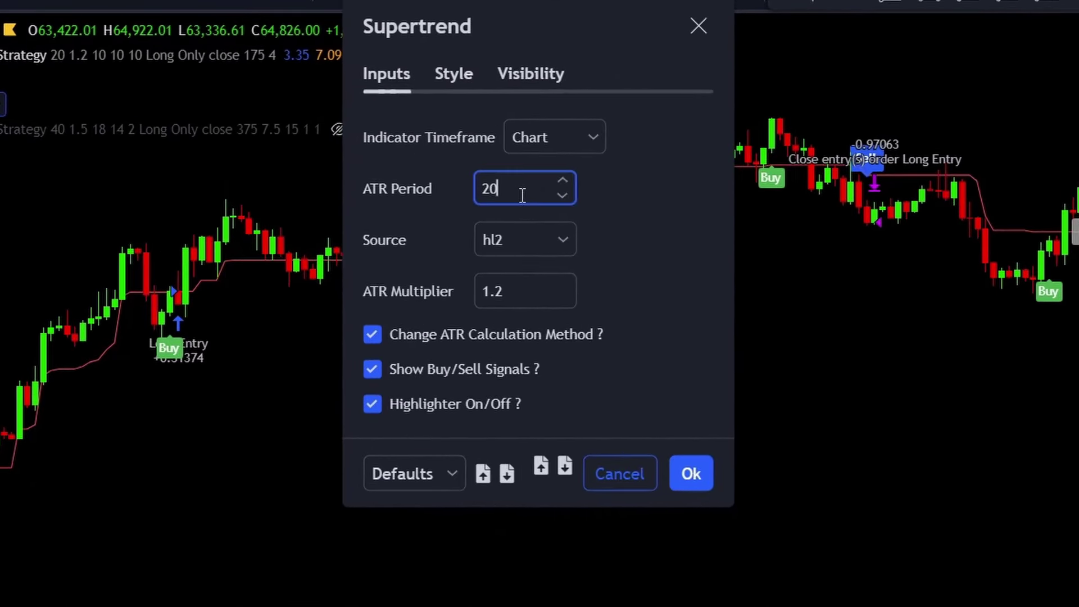
{"action": "left_click_drag", "start_coordinate": [523, 195], "coordinate": [461, 187]}
{"action": "left_click_drag", "start_coordinate": [523, 291], "coordinate": [469, 299]}
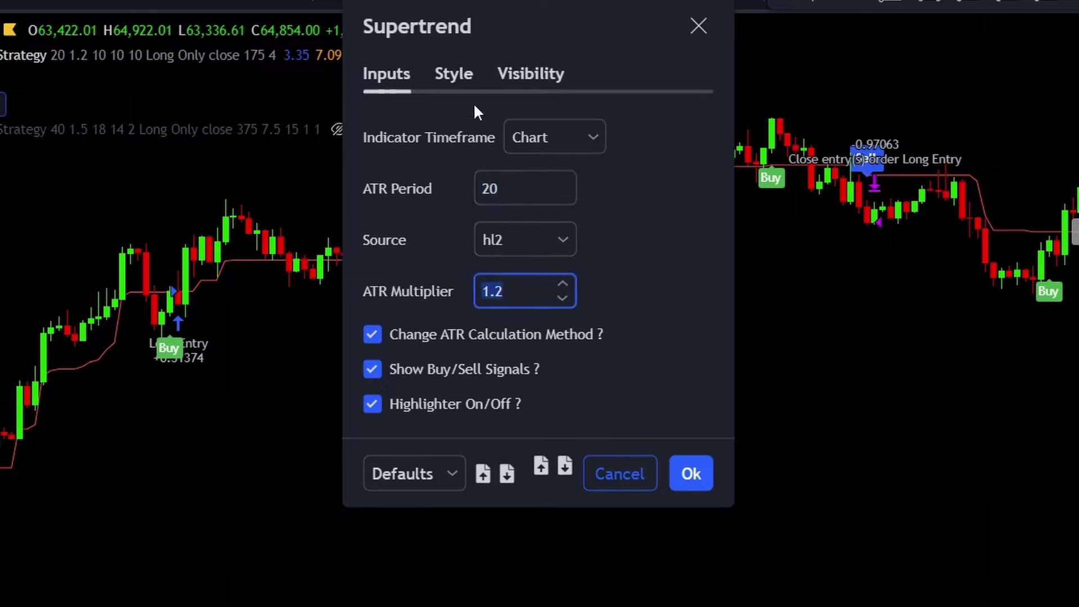
{"action": "left_click", "coordinate": [463, 75]}
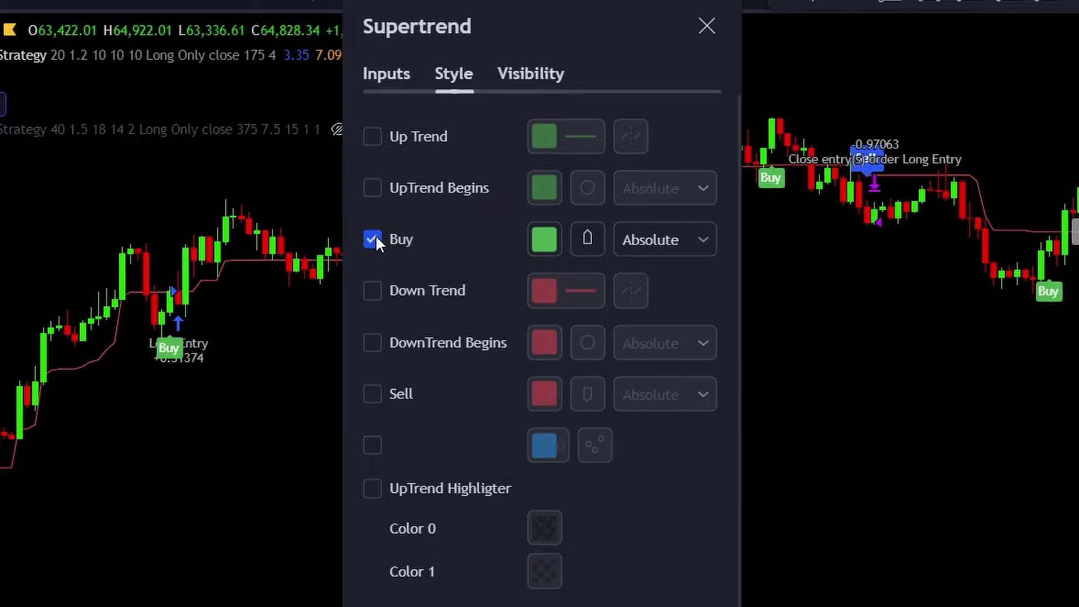
{"action": "left_click", "coordinate": [14, 224]}
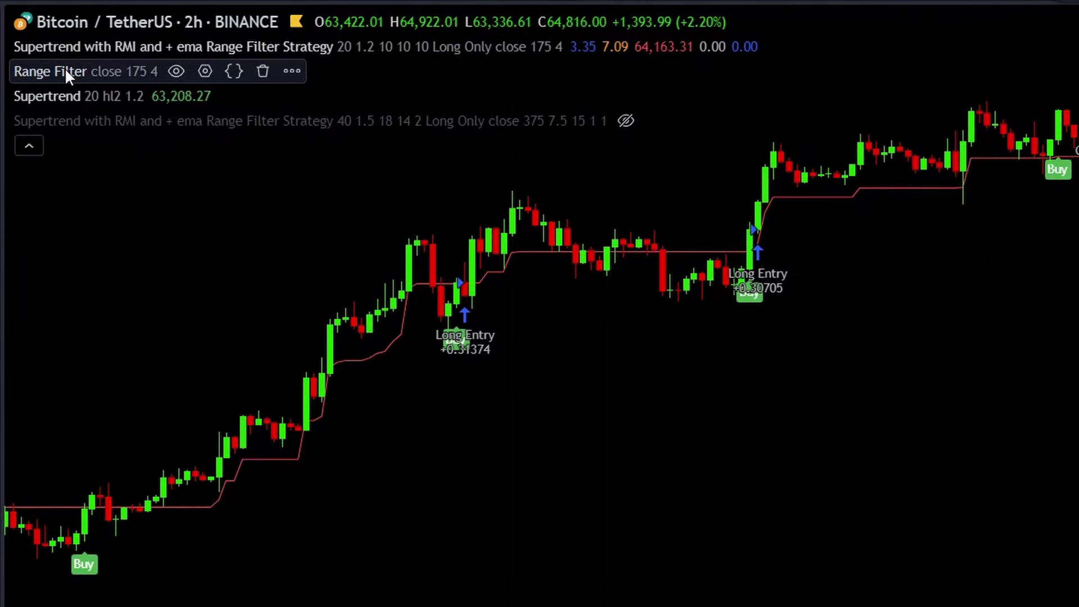
Step: Review the Range Filter settings: Sampling Period 175, Range Multiplier 4, and its styles
{"action": "double_click", "coordinate": [65, 68]}
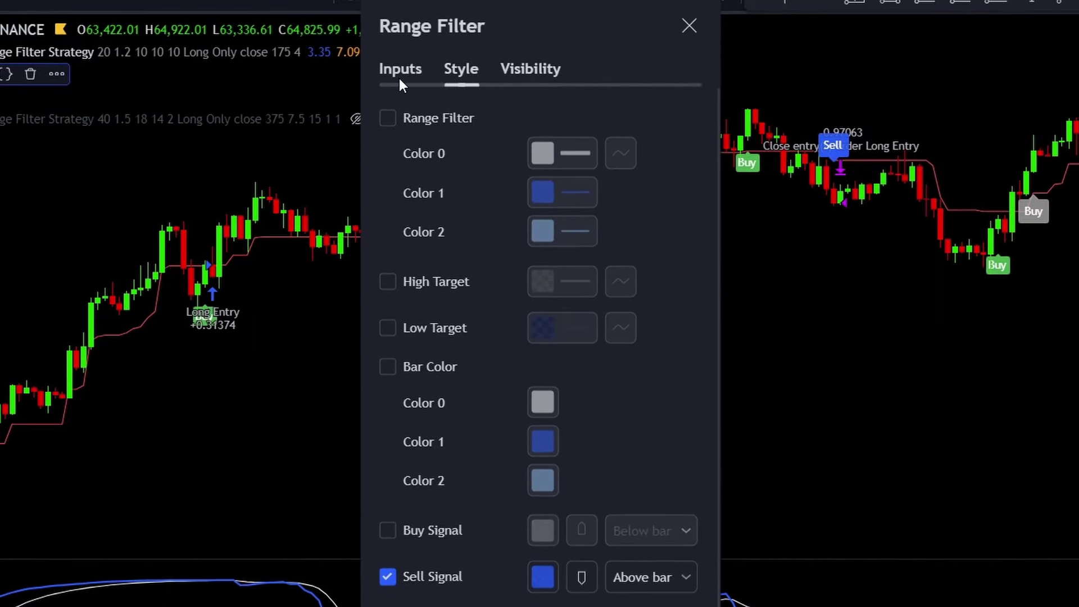
{"action": "left_click", "coordinate": [627, 79]}
{"action": "double_click", "coordinate": [543, 172]}
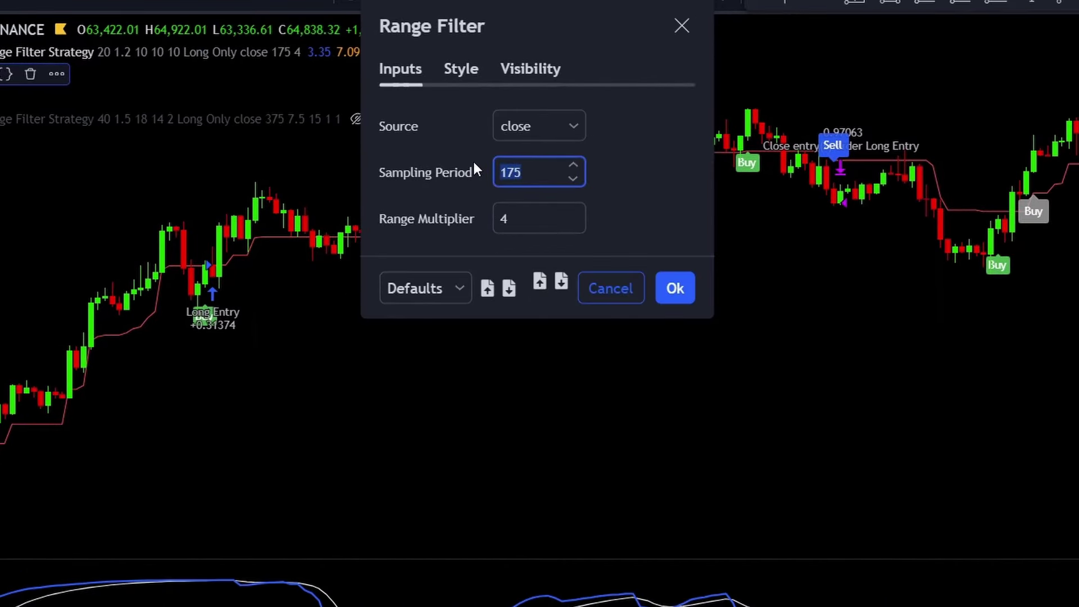
{"action": "double_click", "coordinate": [532, 217]}
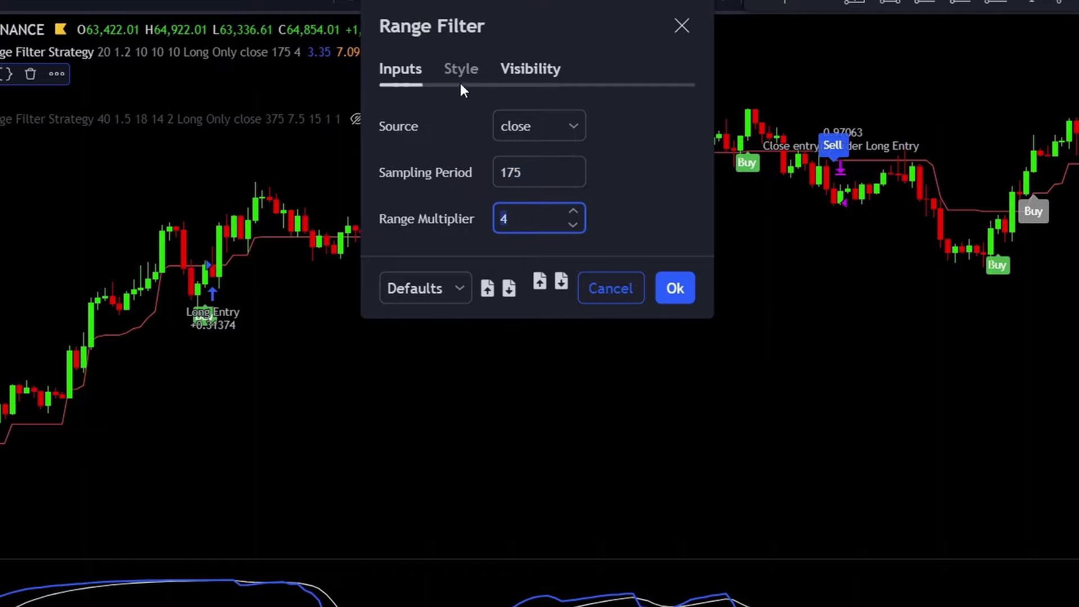
{"action": "left_click", "coordinate": [465, 66]}
{"action": "scroll", "coordinate": [457, 407], "scroll_direction": "down", "scroll_amount": 2}
{"action": "scroll", "coordinate": [531, 186], "scroll_direction": "up", "scroll_amount": 2}
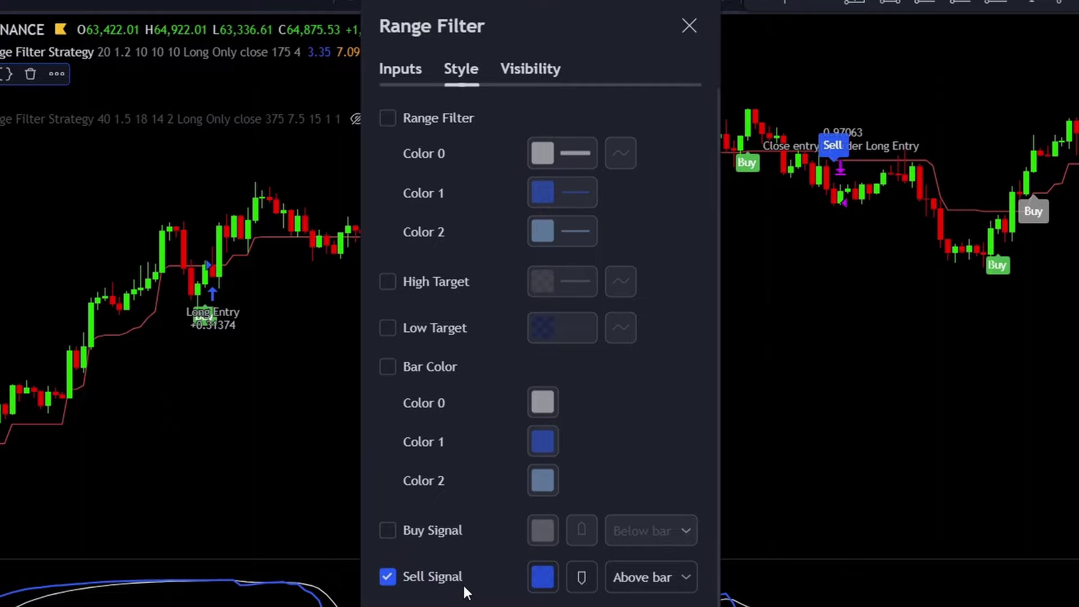
{"action": "scroll", "coordinate": [492, 532], "scroll_direction": "down", "scroll_amount": 2}
{"action": "key", "text": "Escape"}
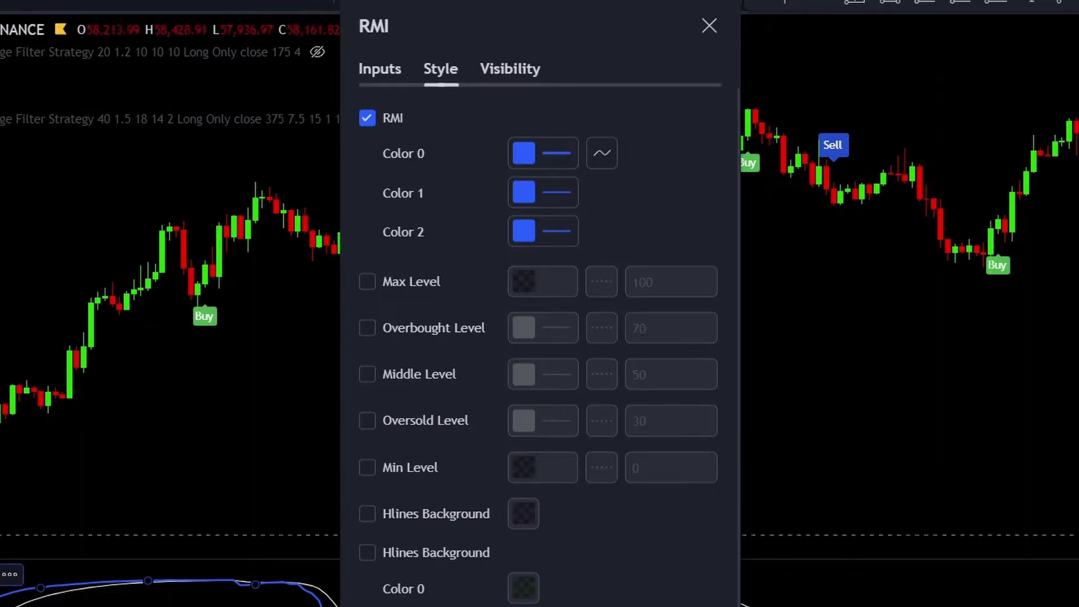
{"action": "left_click", "coordinate": [379, 76]}
{"action": "left_click", "coordinate": [514, 125]}
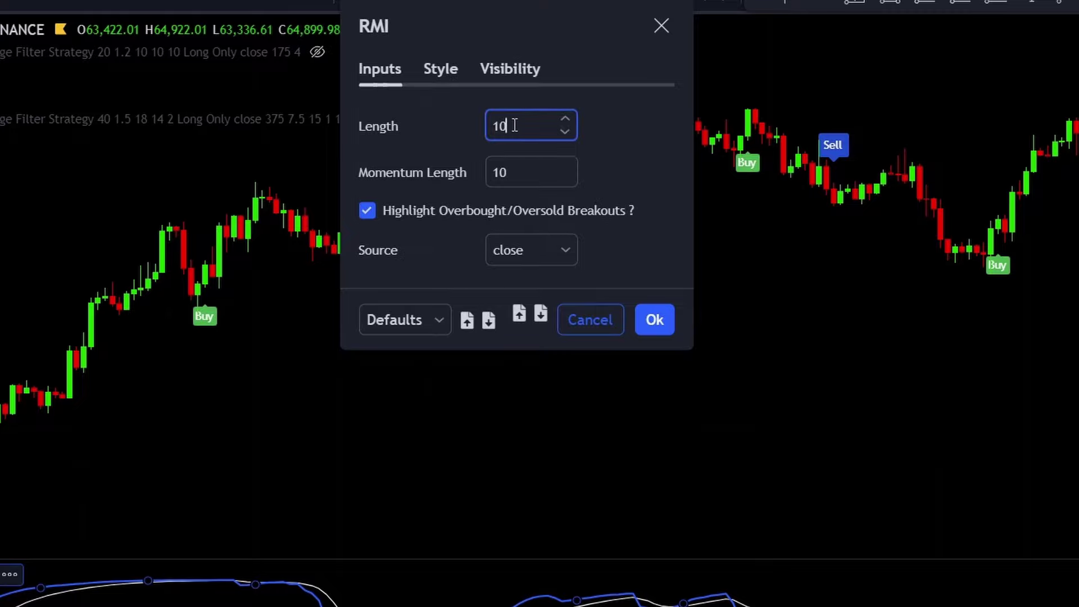
{"action": "left_click_drag", "start_coordinate": [505, 173], "coordinate": [450, 173]}
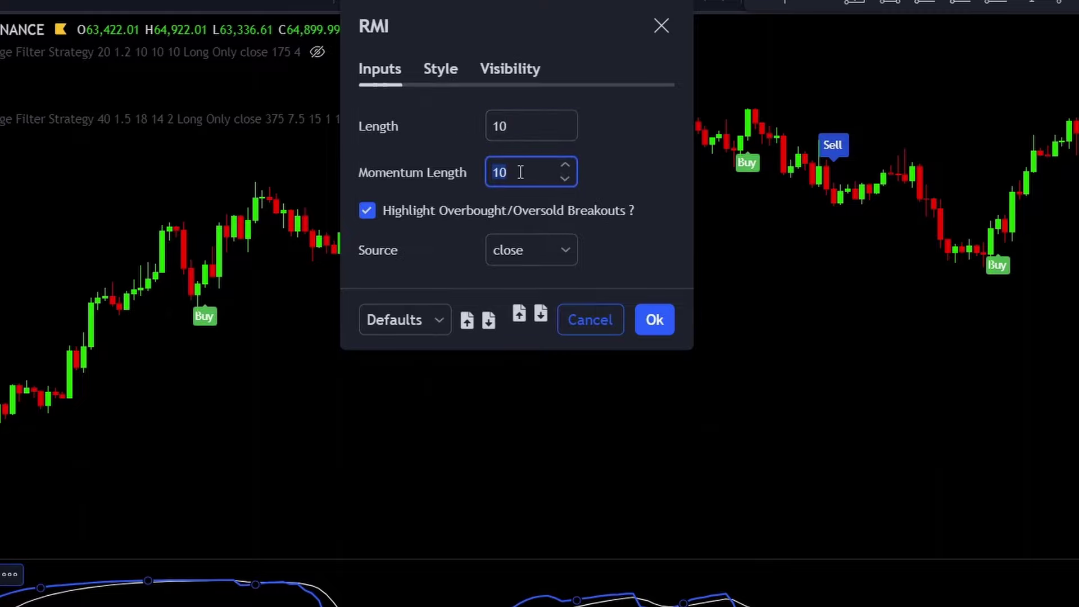
{"action": "left_click", "coordinate": [441, 69]}
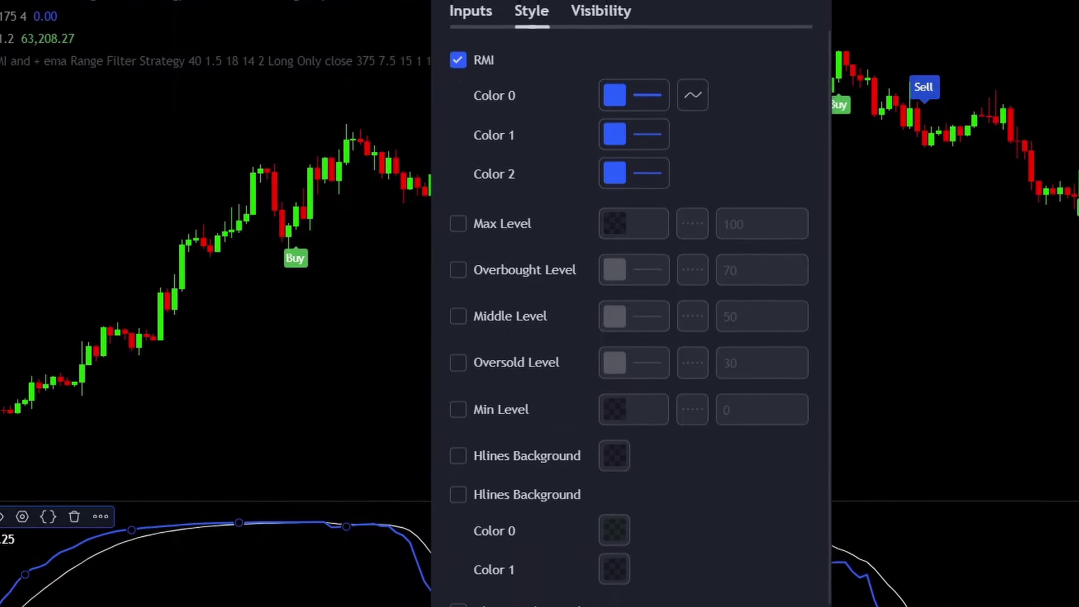
{"action": "key", "text": "Escape"}
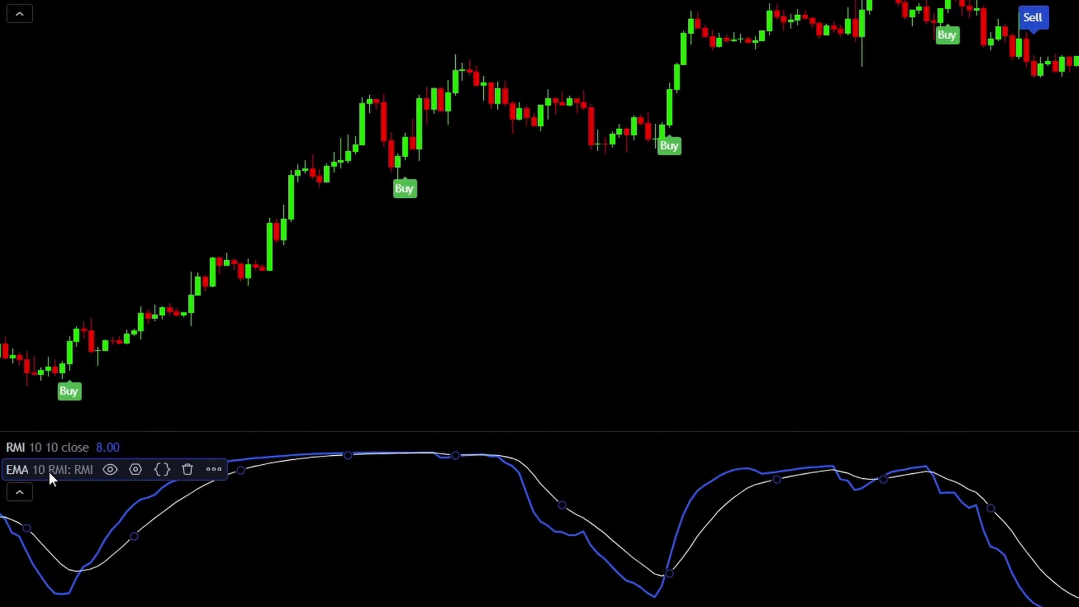
{"action": "double_click", "coordinate": [48, 471]}
{"action": "left_click", "coordinate": [617, 161]}
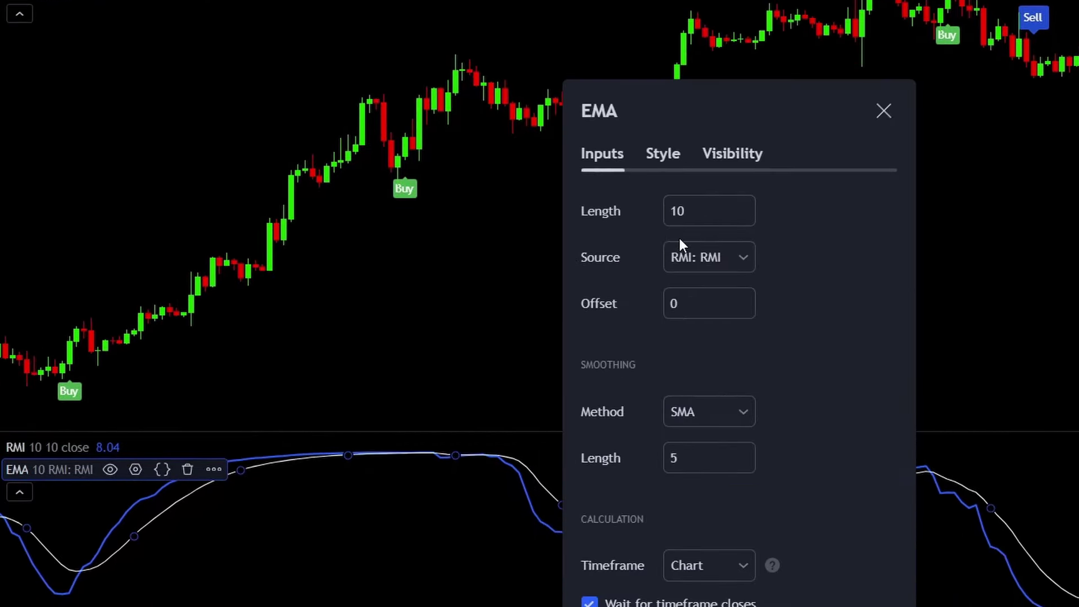
{"action": "double_click", "coordinate": [700, 221]}
{"action": "left_click", "coordinate": [664, 154]}
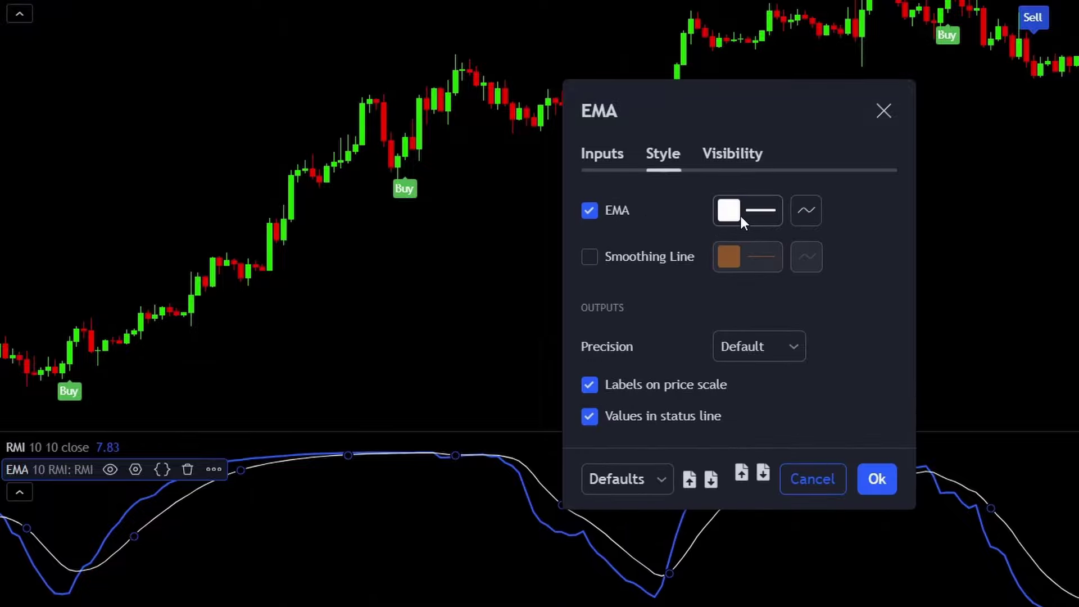
{"action": "key", "text": "Escape"}
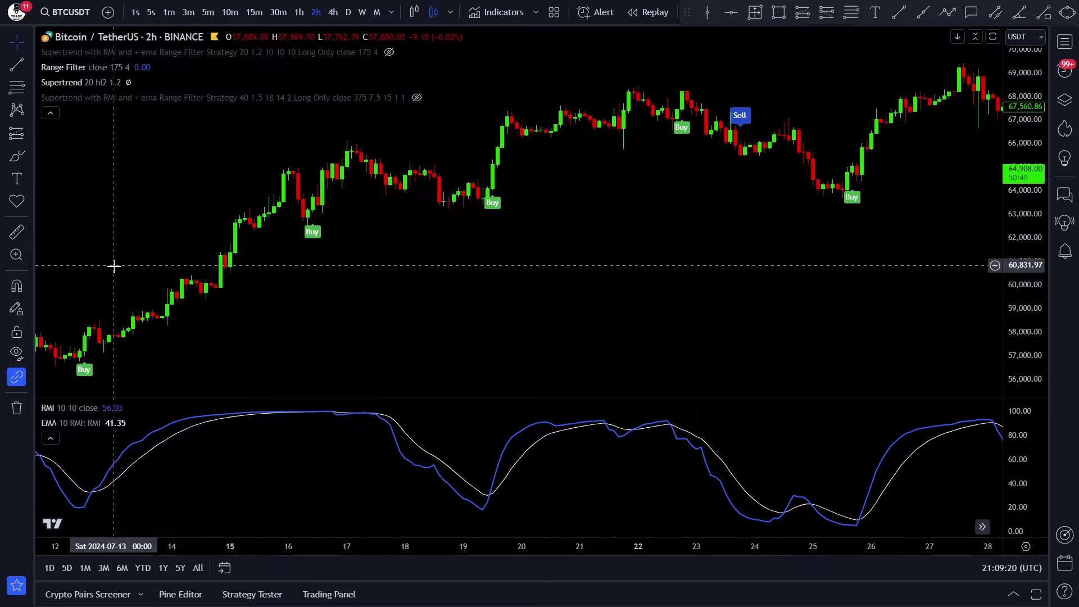
Step: Browse the strategy's trades from earlier July bars to later candles, nudging the vertical marker right
{"action": "left_click_drag", "start_coordinate": [113, 269], "coordinate": [542, 226]}
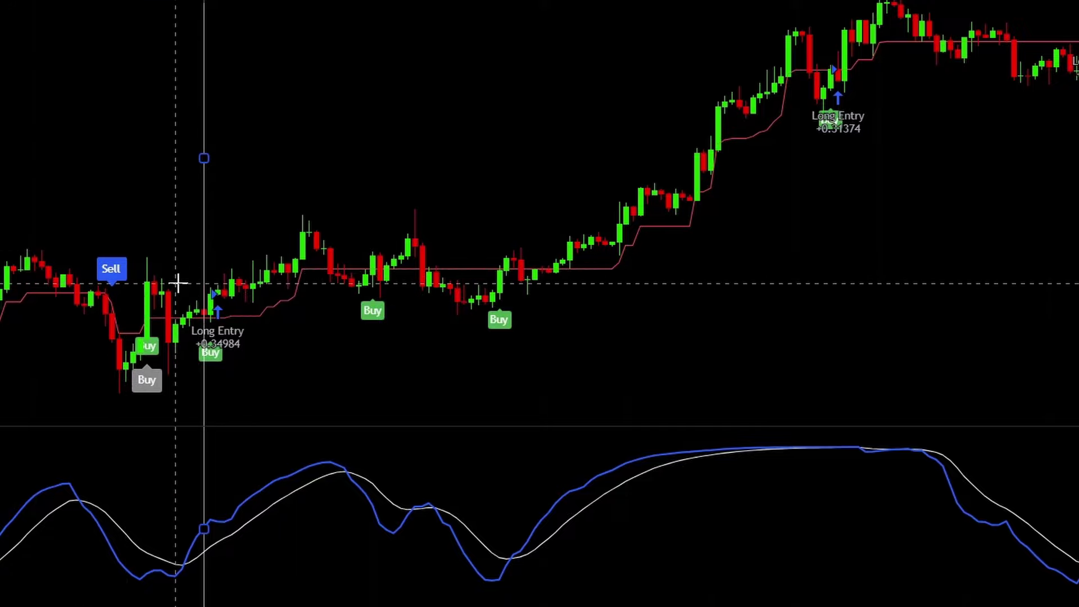
{"action": "left_click_drag", "start_coordinate": [204, 281], "coordinate": [211, 279]}
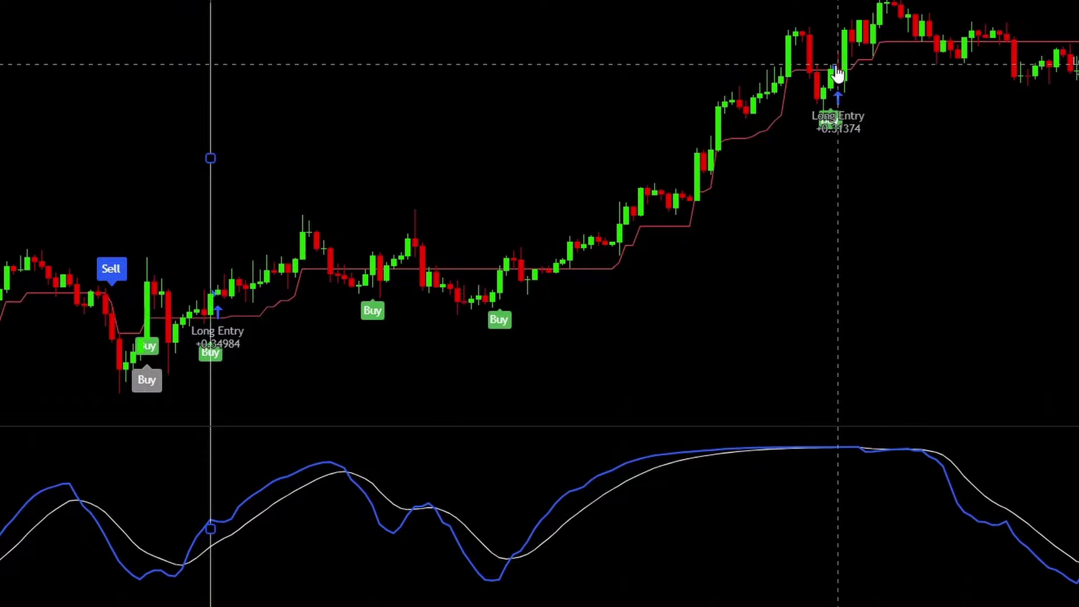
{"action": "left_click_drag", "start_coordinate": [1006, 101], "coordinate": [701, 195]}
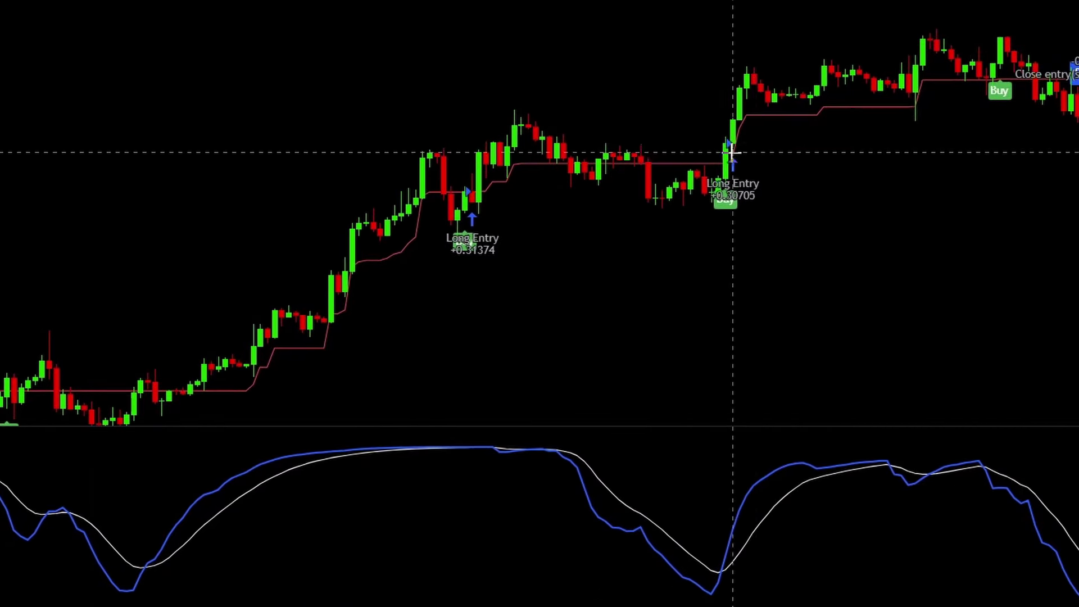
{"action": "left_click_drag", "start_coordinate": [1007, 154], "coordinate": [912, 131]}
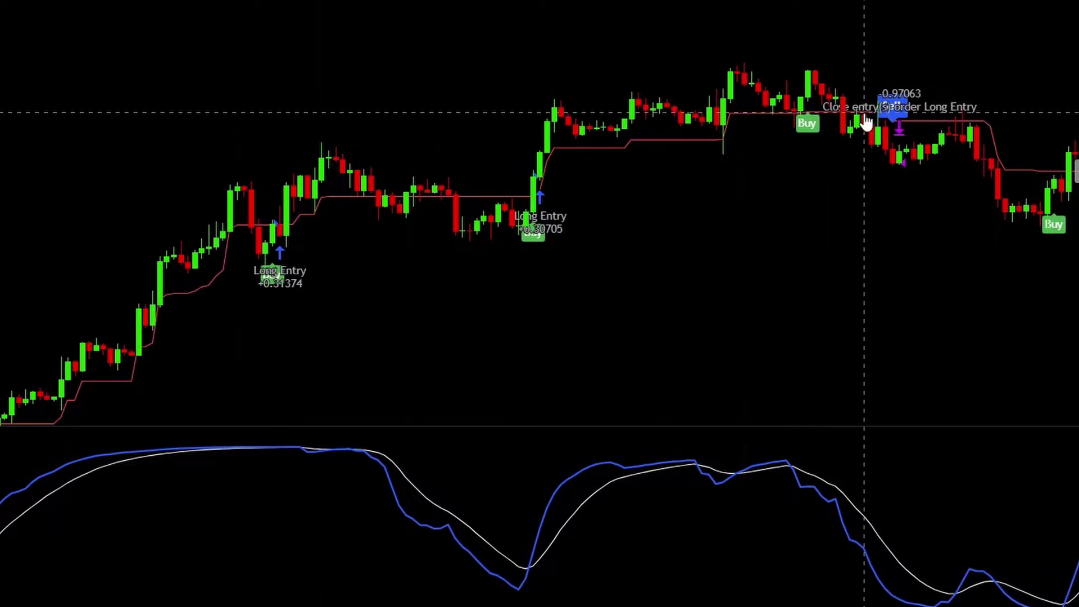
Step: Draw a long position from the +0.34984 Long Entry with a 14.63% target (2.61 risk/reward)
{"action": "scroll", "coordinate": [711, 217], "scroll_direction": "down", "scroll_amount": 5}
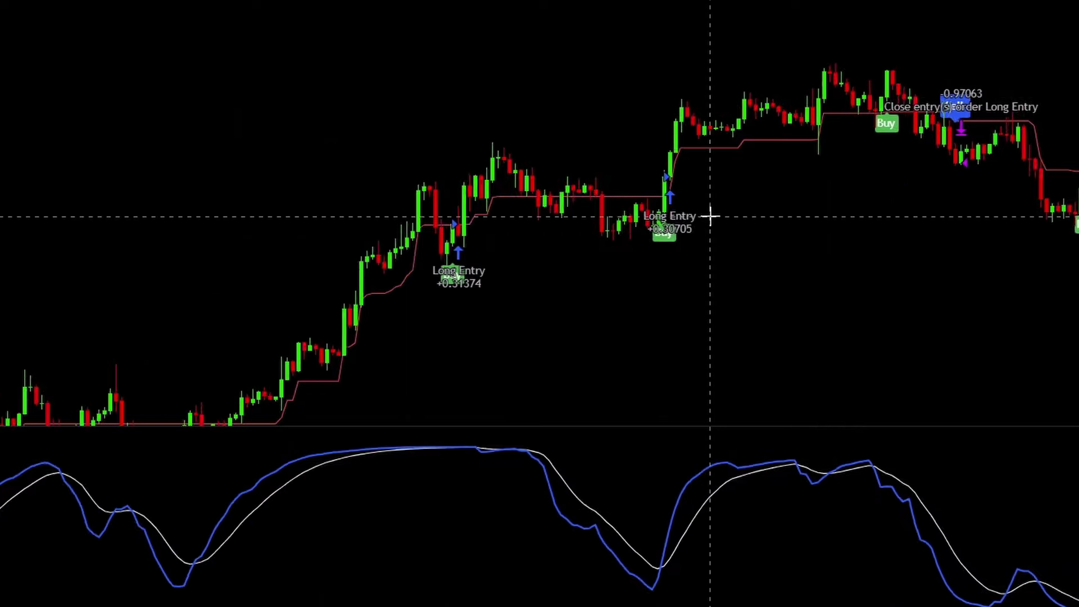
{"action": "left_click_drag", "start_coordinate": [819, 284], "coordinate": [807, 161]}
{"action": "left_click", "coordinate": [376, 305]}
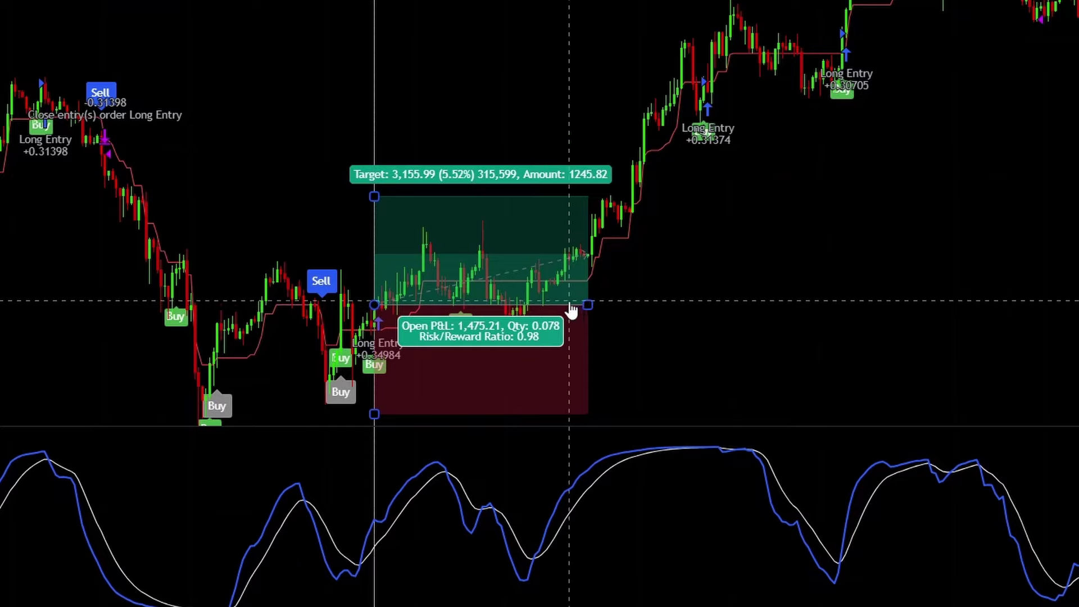
{"action": "left_click_drag", "start_coordinate": [587, 305], "coordinate": [1026, 305]}
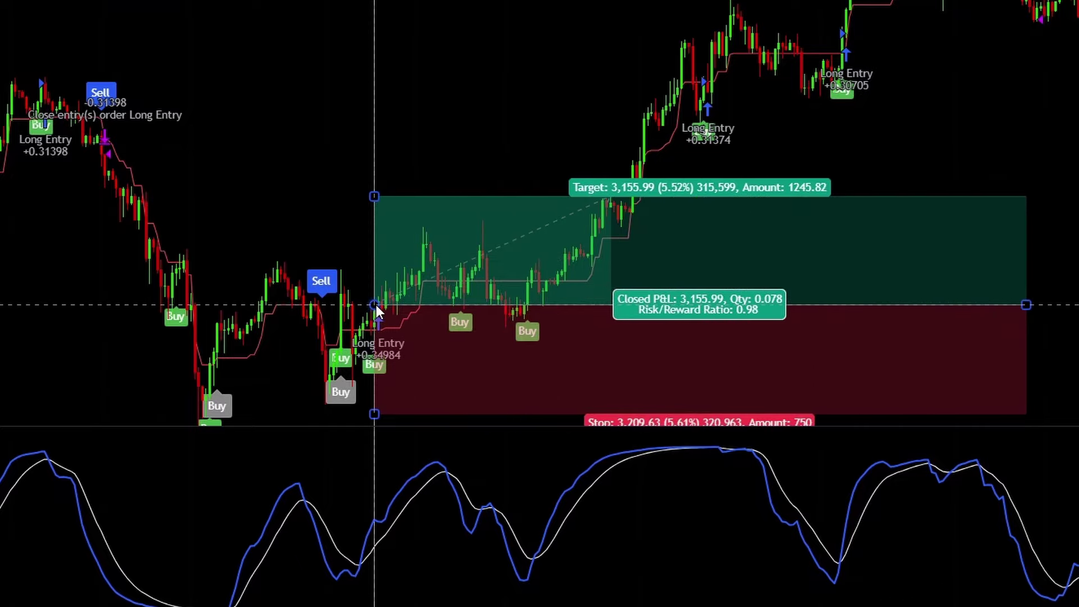
{"action": "left_click_drag", "start_coordinate": [374, 197], "coordinate": [374, 18]}
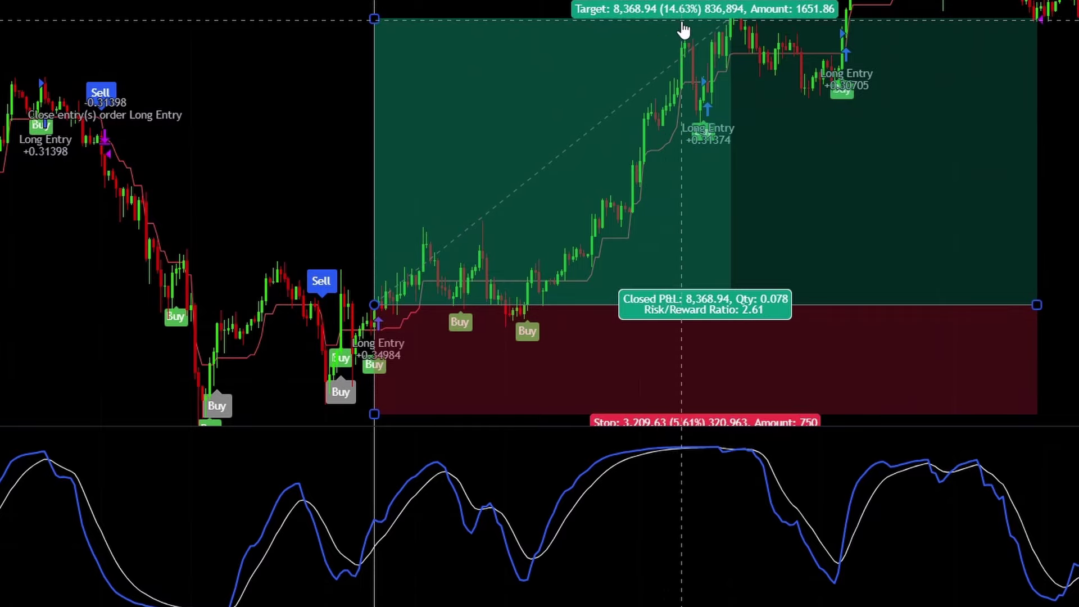
{"action": "left_click", "coordinate": [264, 142]}
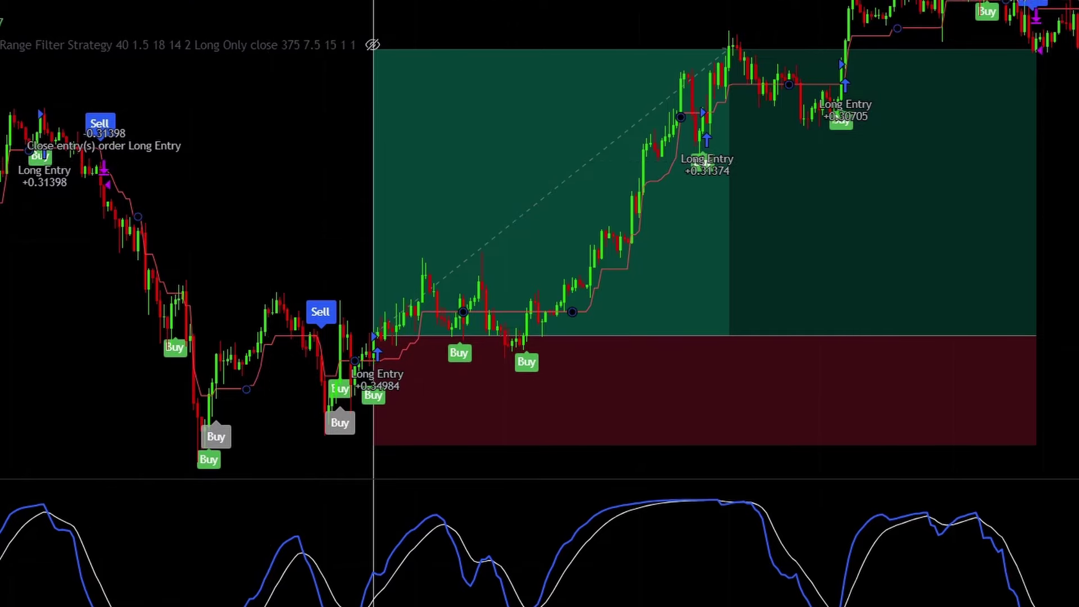
Step: Review the strategy inputs: ATR Length 20, Factor 1.2, RMI Length 10, Long Only direction
{"action": "double_click", "coordinate": [372, 45]}
{"action": "left_click", "coordinate": [599, 146]}
{"action": "left_click_drag", "start_coordinate": [600, 145], "coordinate": [491, 145]}
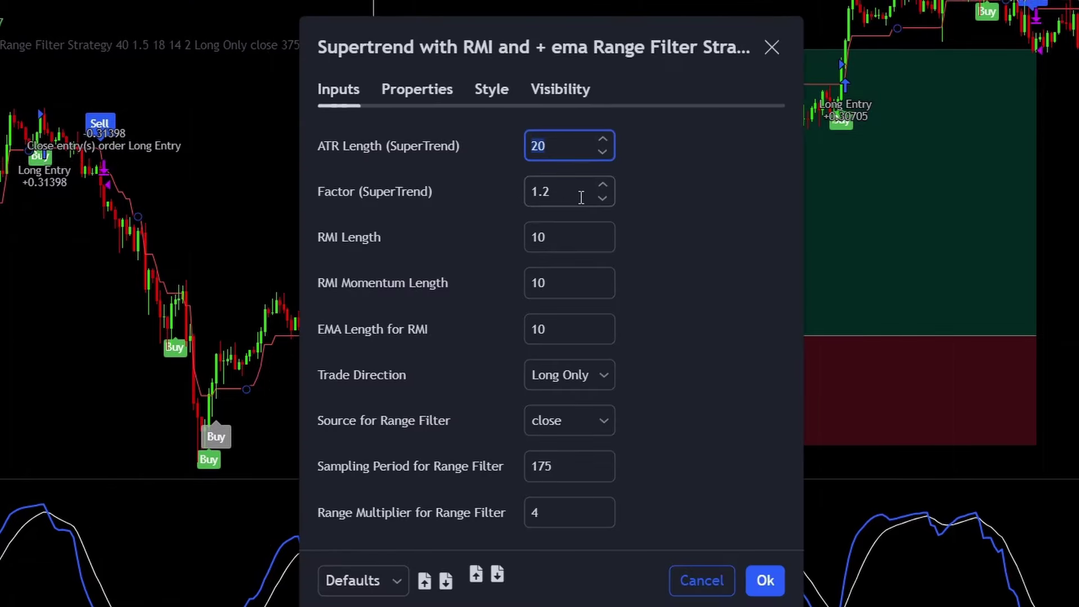
{"action": "left_click_drag", "start_coordinate": [581, 197], "coordinate": [489, 191]}
{"action": "left_click_drag", "start_coordinate": [538, 235], "coordinate": [481, 351]}
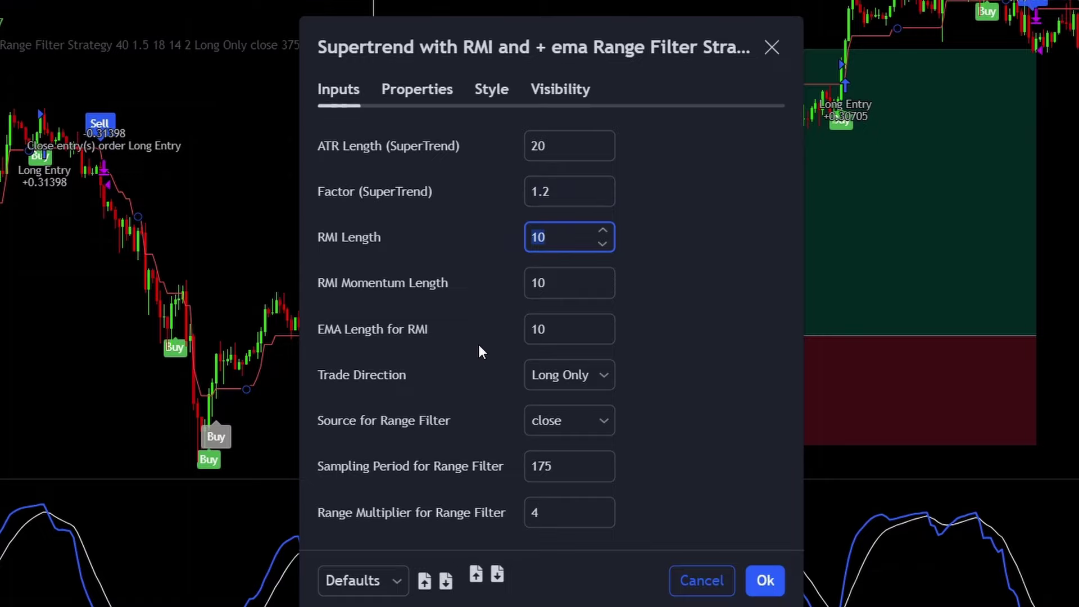
{"action": "left_click", "coordinate": [562, 381]}
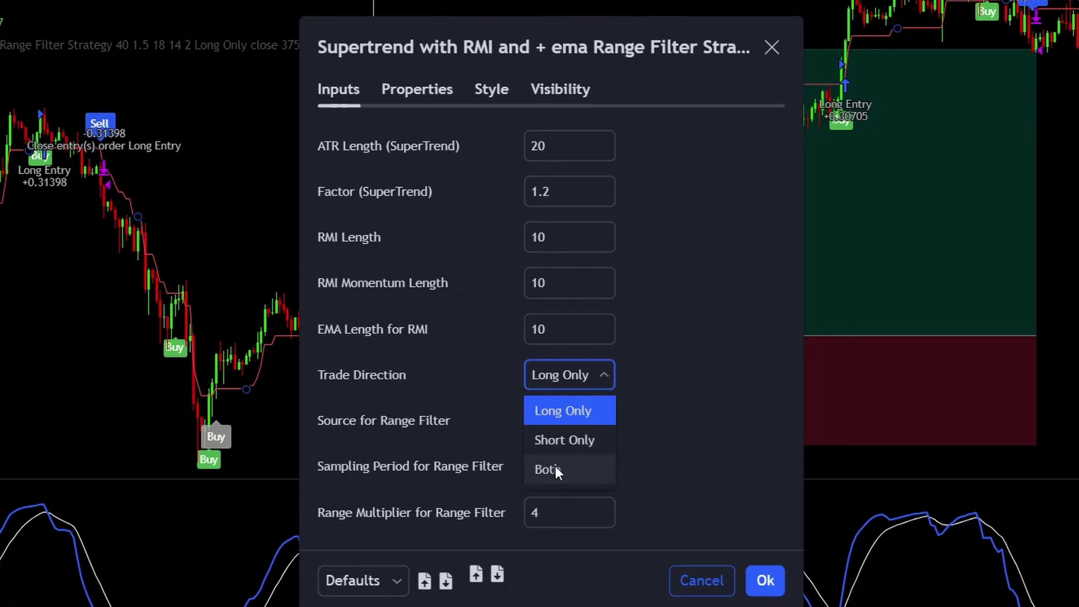
{"action": "left_click", "coordinate": [408, 89]}
Step: Set Pyramiding to 100, checking initial capital 10000, order size 20000 and commission 0.1
{"action": "left_click", "coordinate": [408, 89]}
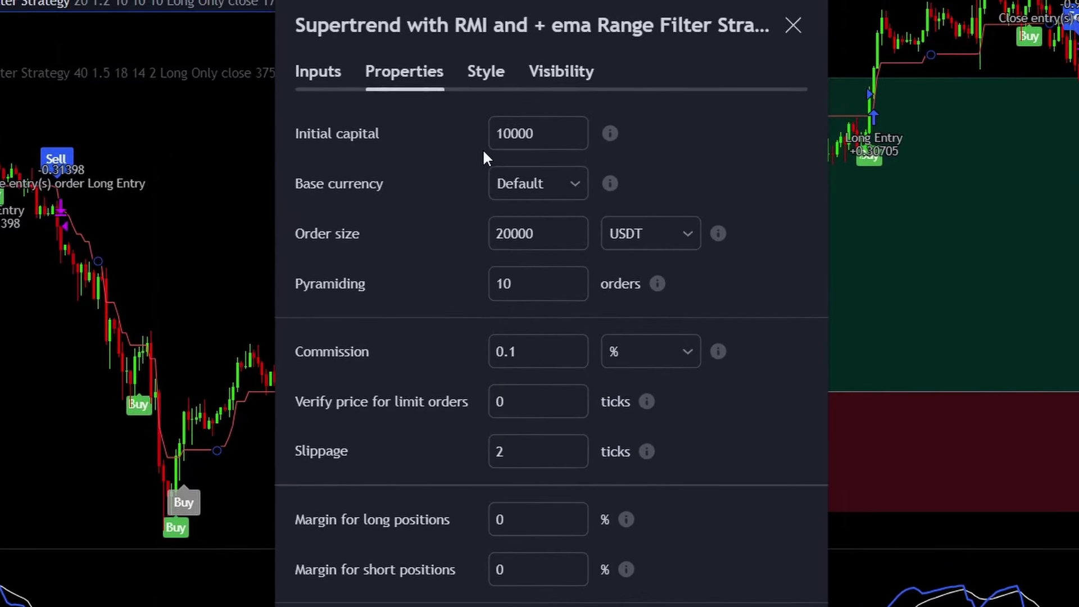
{"action": "left_click_drag", "start_coordinate": [534, 133], "coordinate": [453, 140]}
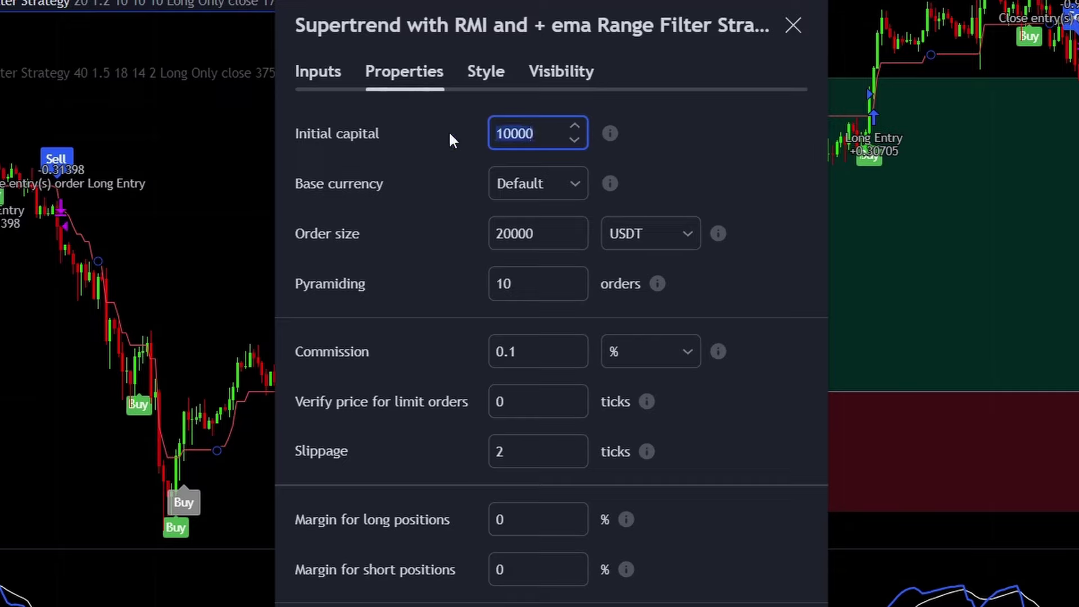
{"action": "left_click_drag", "start_coordinate": [537, 233], "coordinate": [487, 236]}
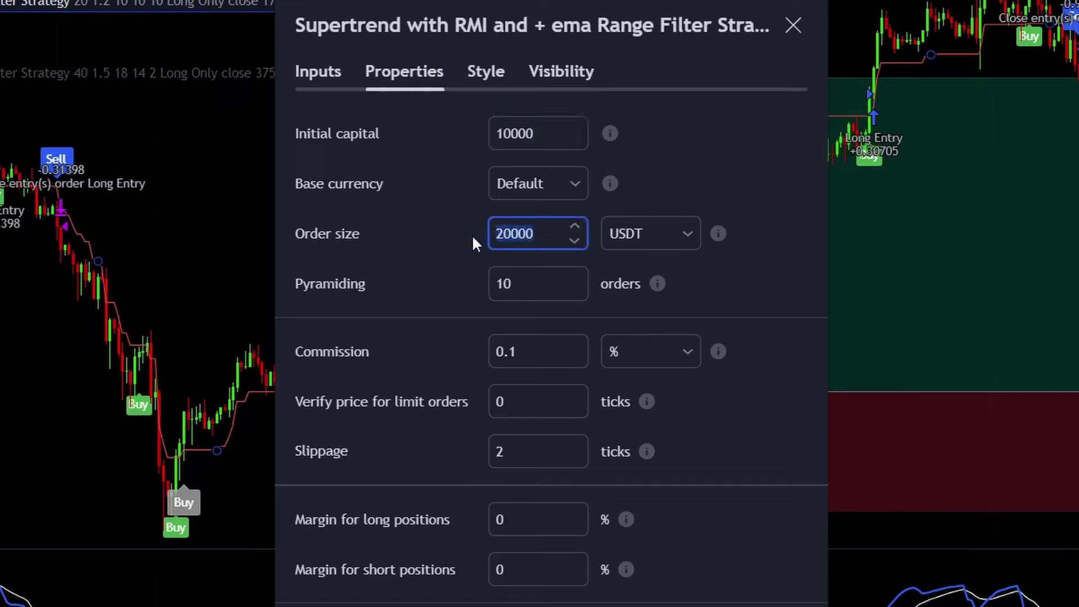
{"action": "left_click_drag", "start_coordinate": [534, 284], "coordinate": [423, 255]}
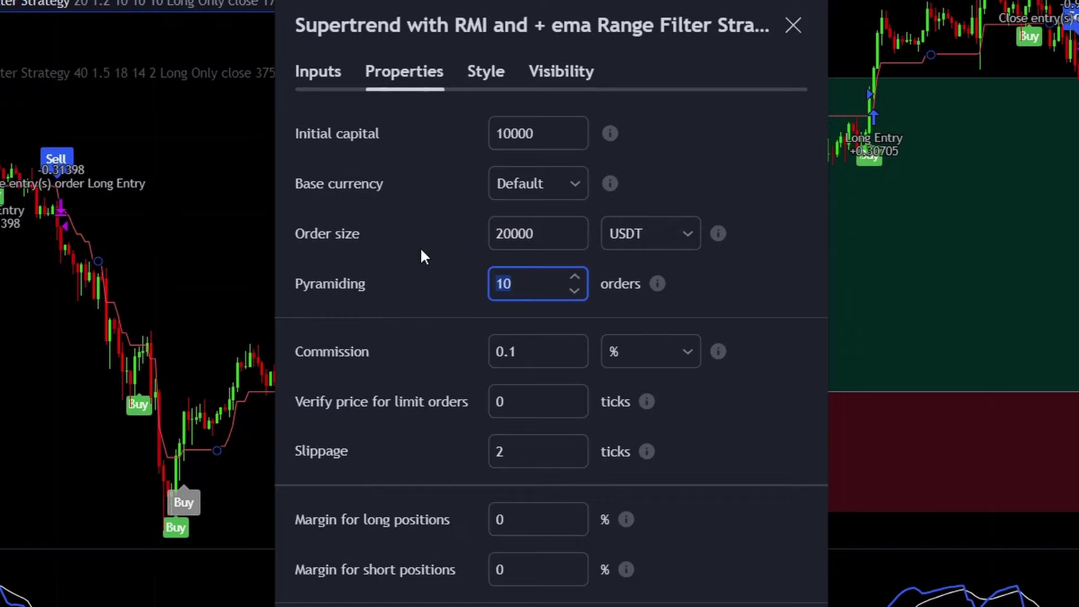
{"action": "type", "text": "100"}
{"action": "left_click_drag", "start_coordinate": [529, 352], "coordinate": [396, 375]}
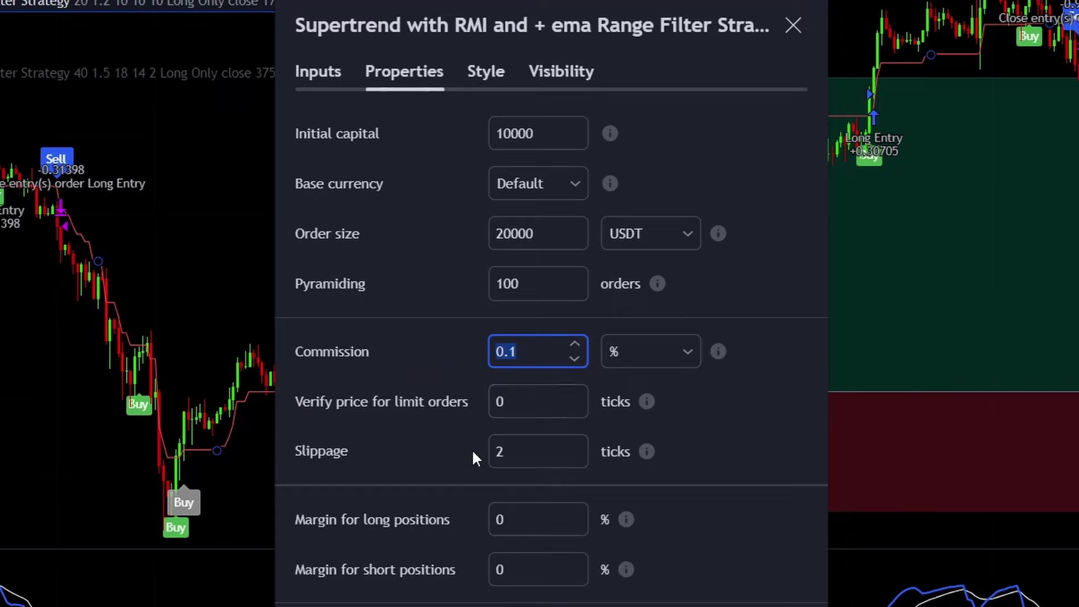
{"action": "left_click", "coordinate": [527, 360]}
{"action": "key", "text": "Tab"}
{"action": "key", "text": "Tab"}
{"action": "key", "text": "Tab"}
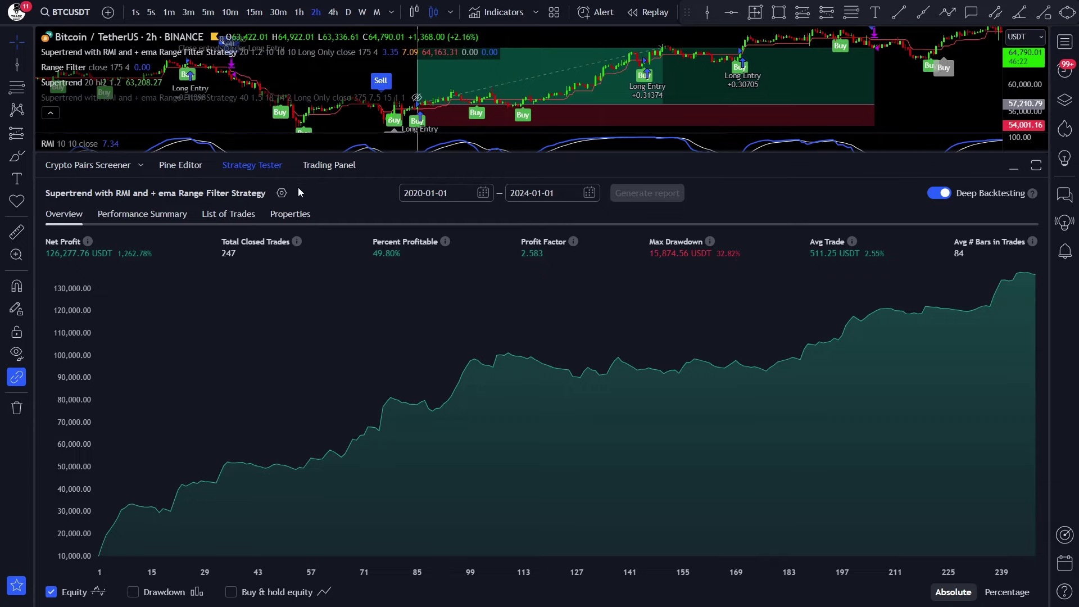
Step: Change the strategy's Order size to 15000 USDT and apply it
{"action": "left_click", "coordinate": [282, 192]}
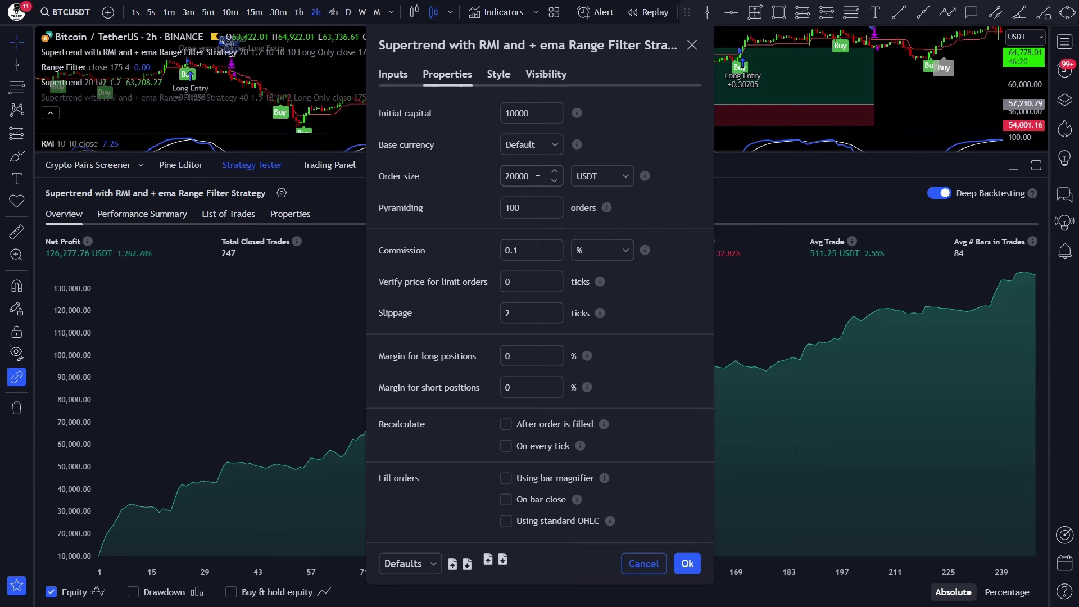
{"action": "double_click", "coordinate": [538, 180]}
{"action": "type", "text": "15"}
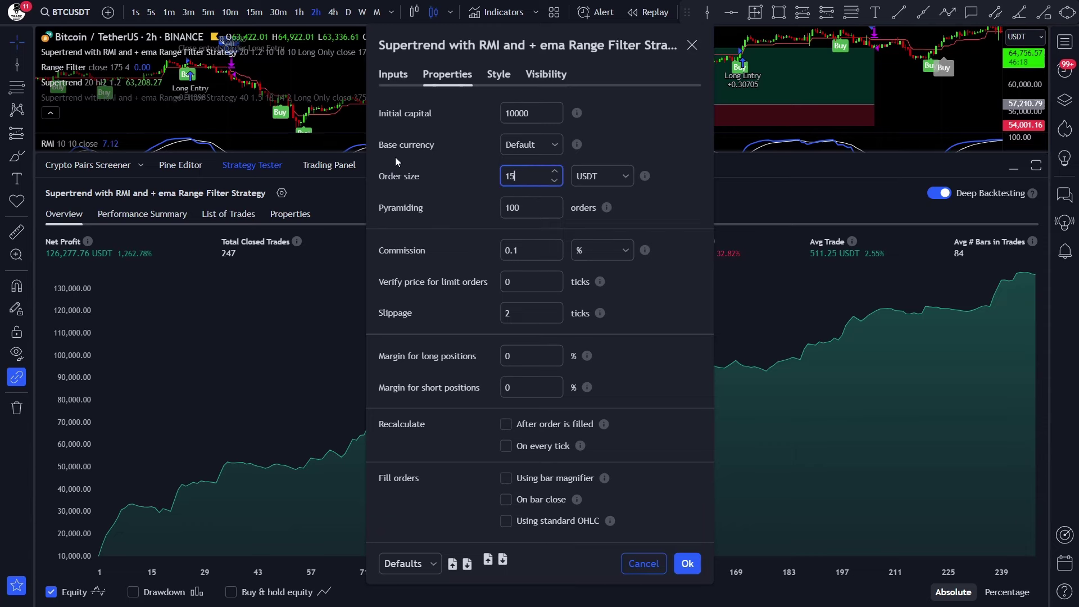
{"action": "type", "text": "000"}
{"action": "key", "text": "Return"}
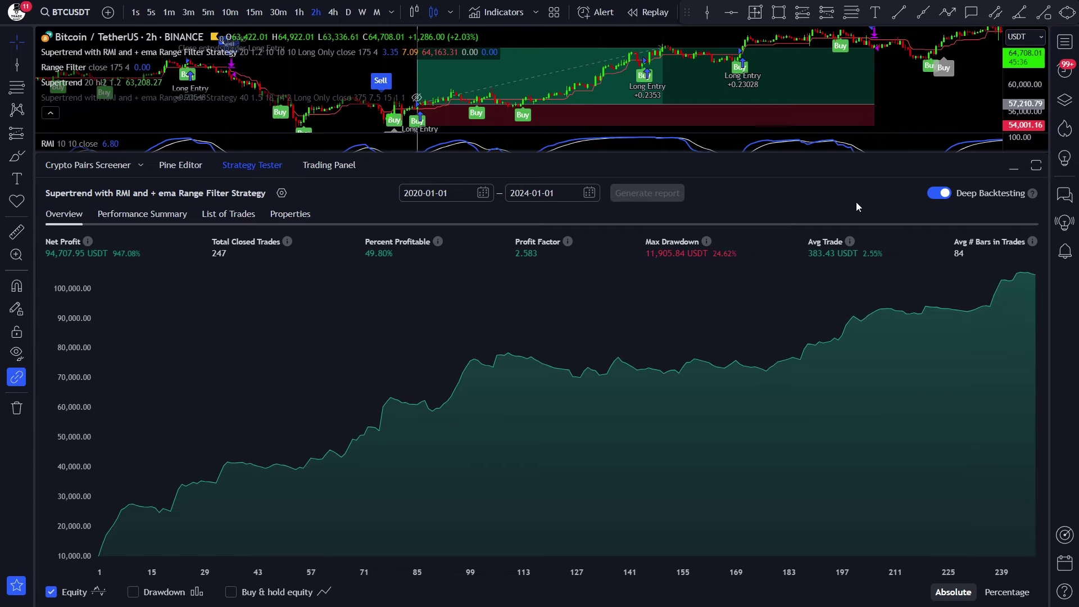
{"action": "left_click", "coordinate": [160, 216]}
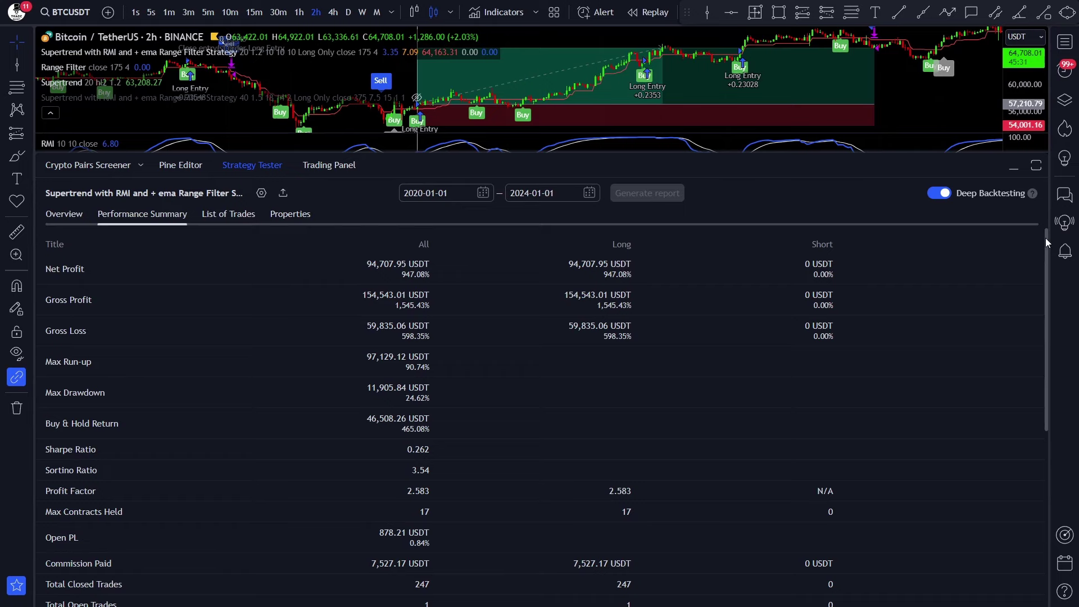
{"action": "left_click_drag", "start_coordinate": [1047, 243], "coordinate": [1056, 422]}
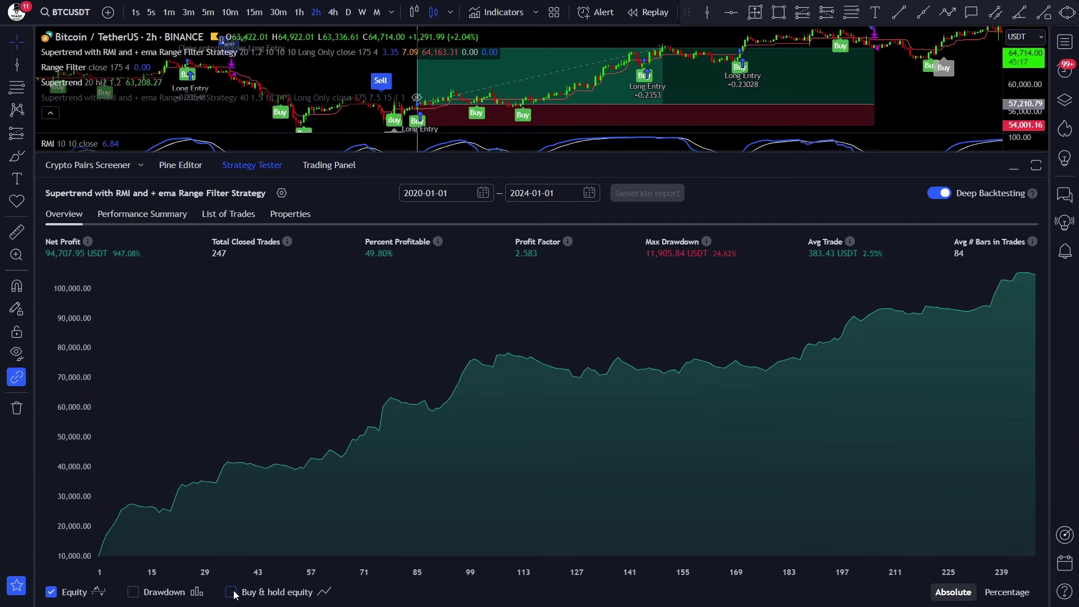
{"action": "left_click", "coordinate": [234, 593]}
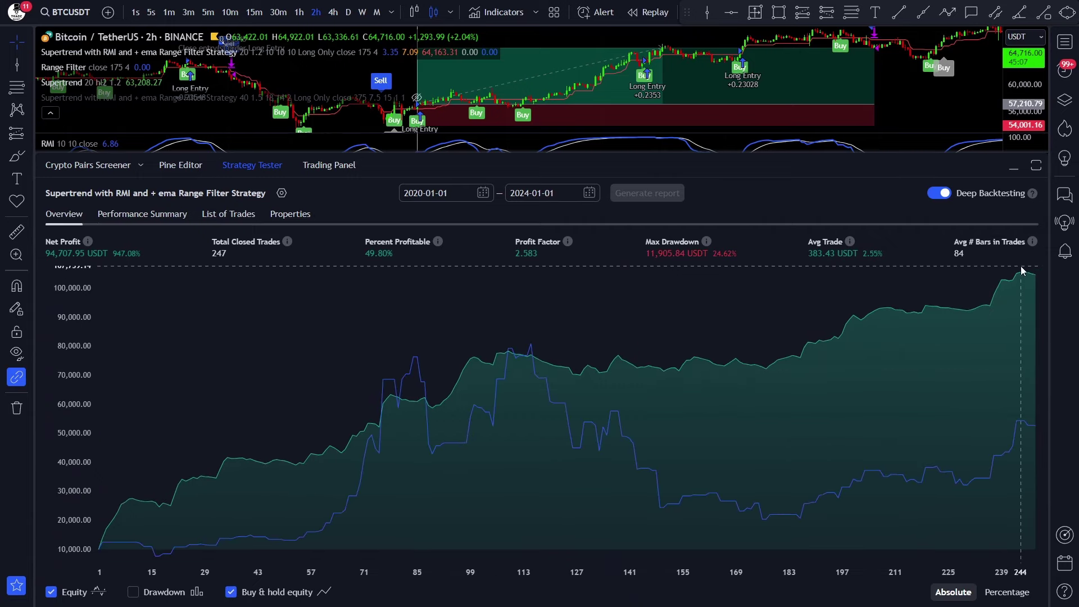
Step: Hide the buy-and-hold equity line and backtest on the 1h and 30-minute intervals
{"action": "left_click", "coordinate": [232, 594]}
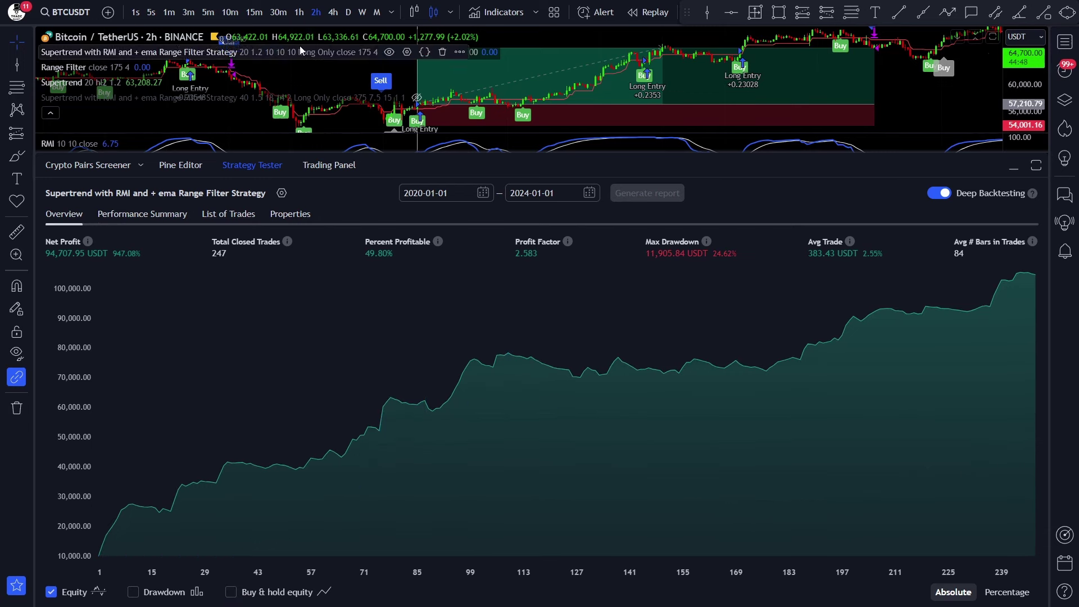
{"action": "type", "text": "1h"}
{"action": "key", "text": "Return"}
{"action": "left_click", "coordinate": [651, 198]}
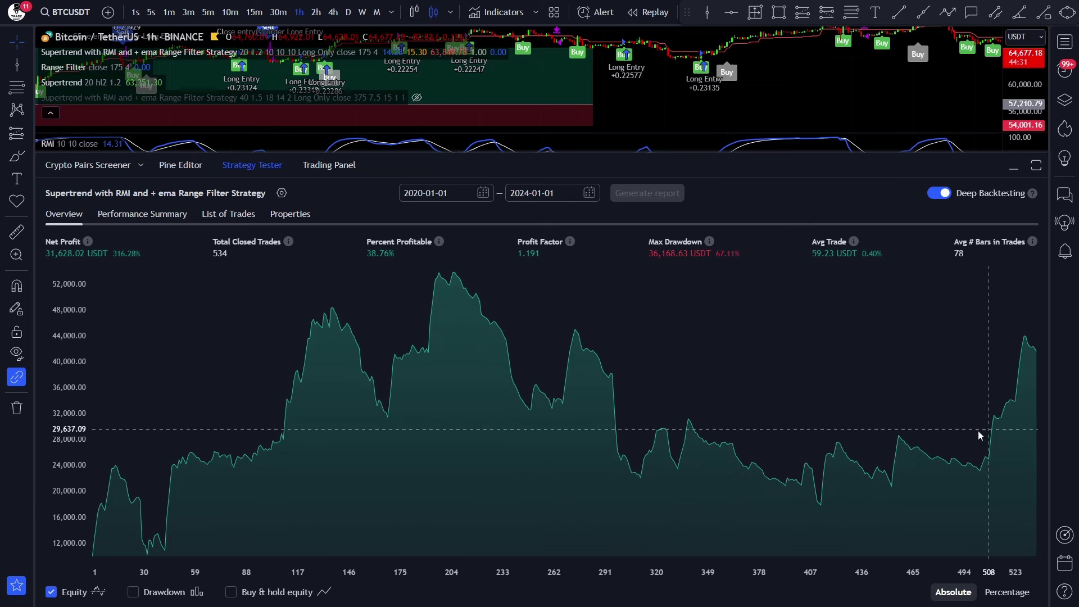
{"action": "type", "text": "30"}
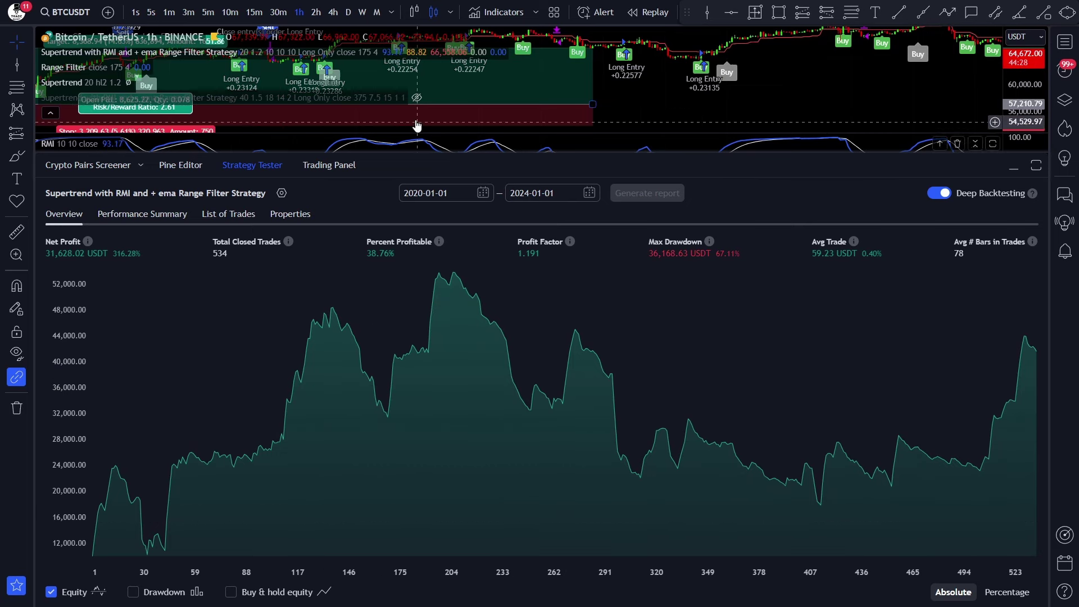
{"action": "key", "text": "Return"}
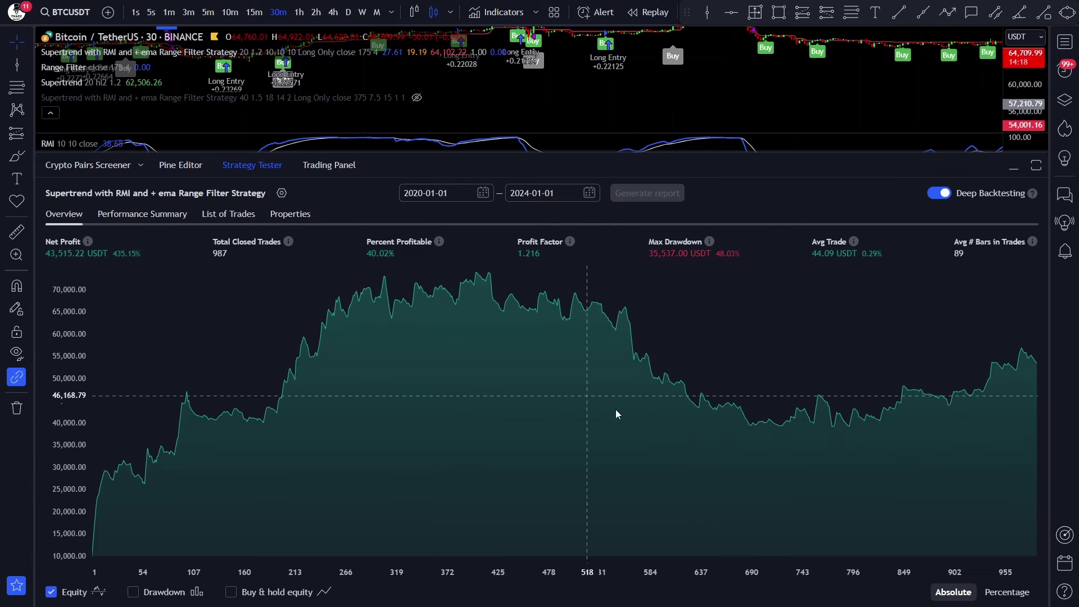
Step: Backtest on the 15-minute, 4h and 1D intervals, generating a report for each
{"action": "type", "text": "15"}
{"action": "key", "text": "Return"}
{"action": "left_click", "coordinate": [648, 193]}
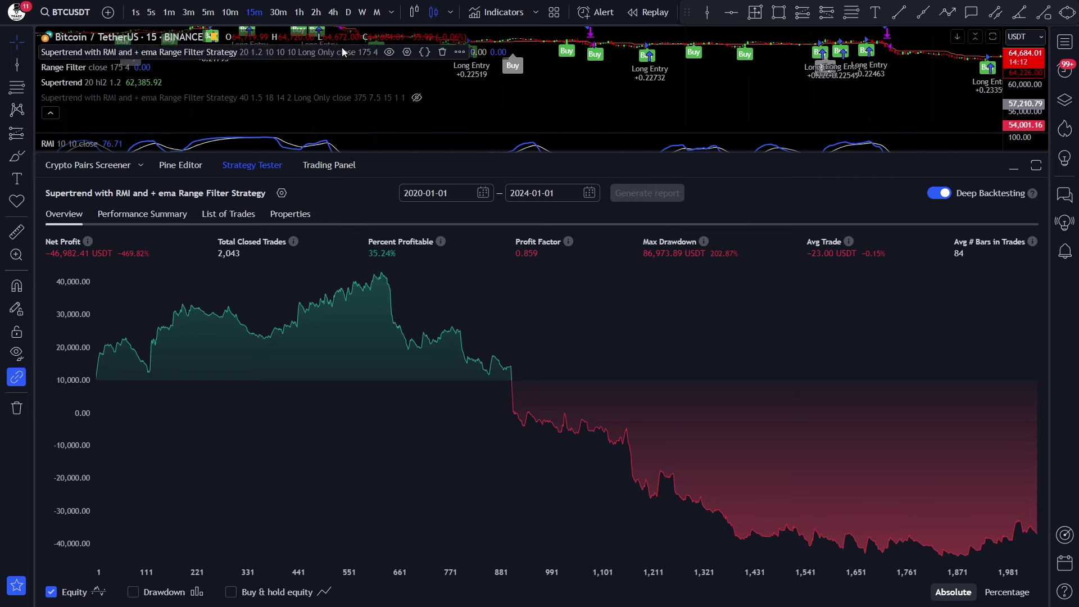
{"action": "left_click", "coordinate": [333, 12]}
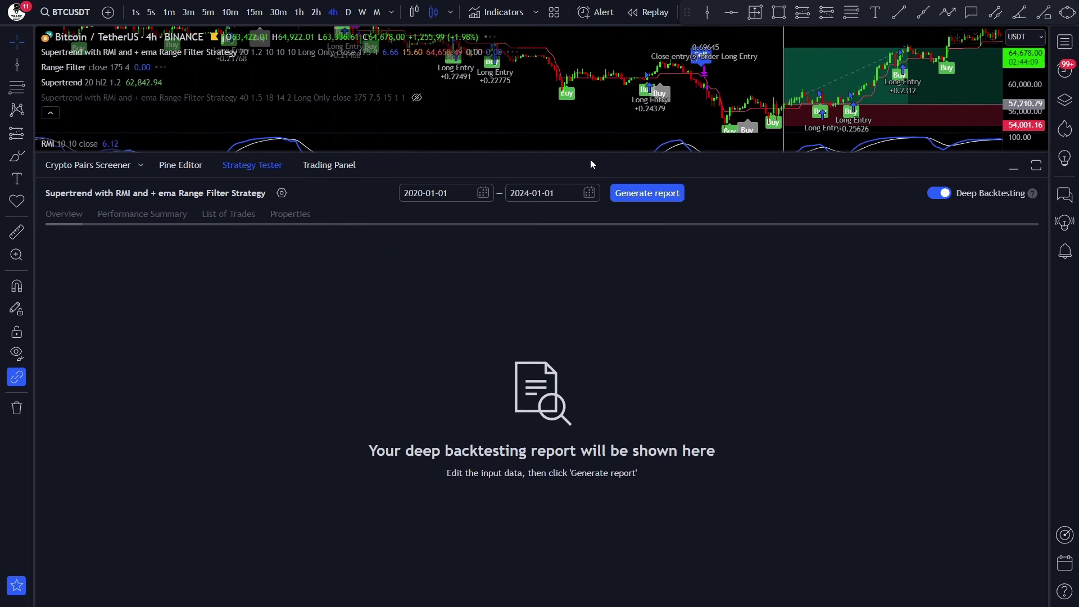
{"action": "left_click", "coordinate": [648, 193]}
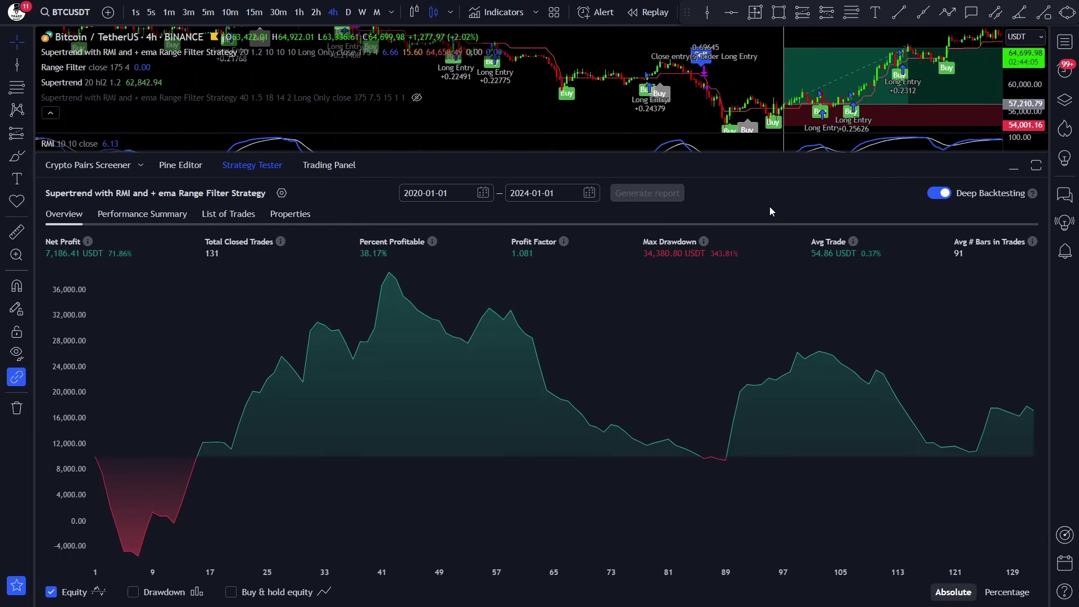
{"action": "left_click", "coordinate": [348, 12]}
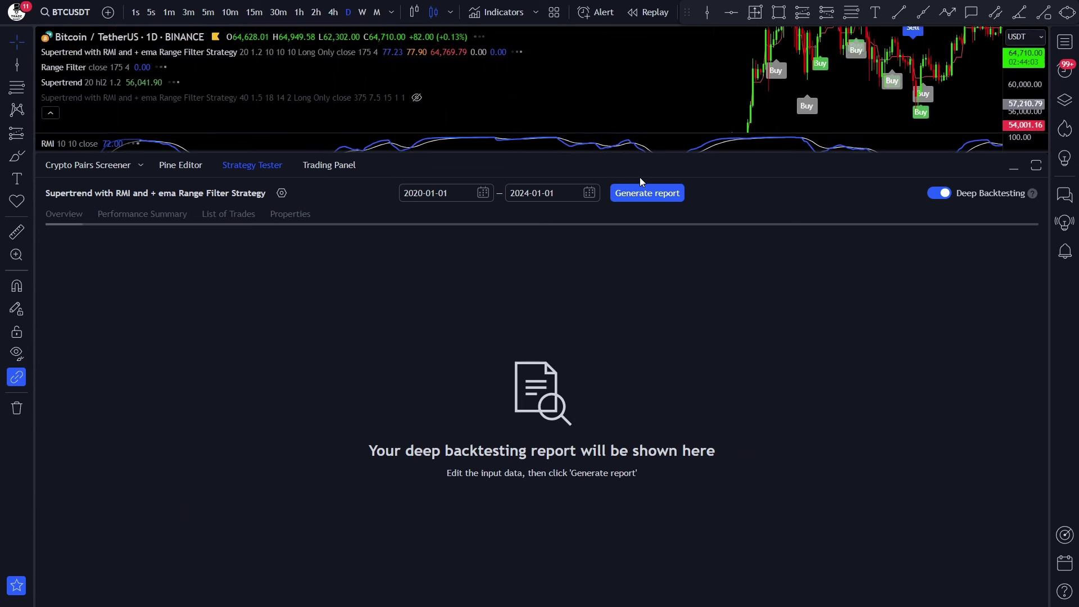
{"action": "left_click", "coordinate": [639, 191]}
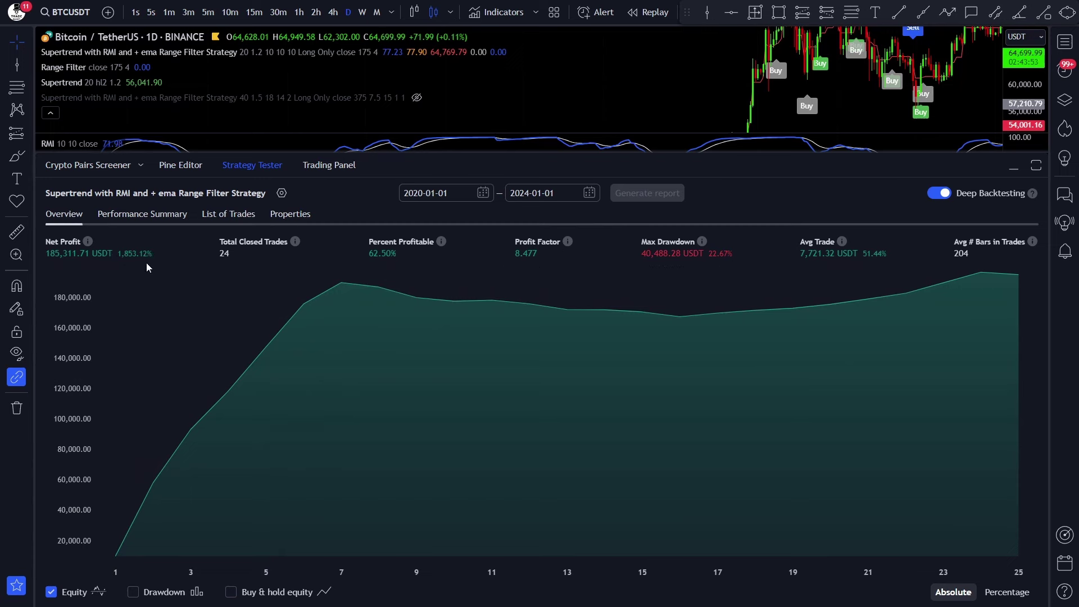
Step: Switch the chart symbol to ETHUSDT on Binance
{"action": "left_click", "coordinate": [60, 10]}
{"action": "type", "text": "E"}
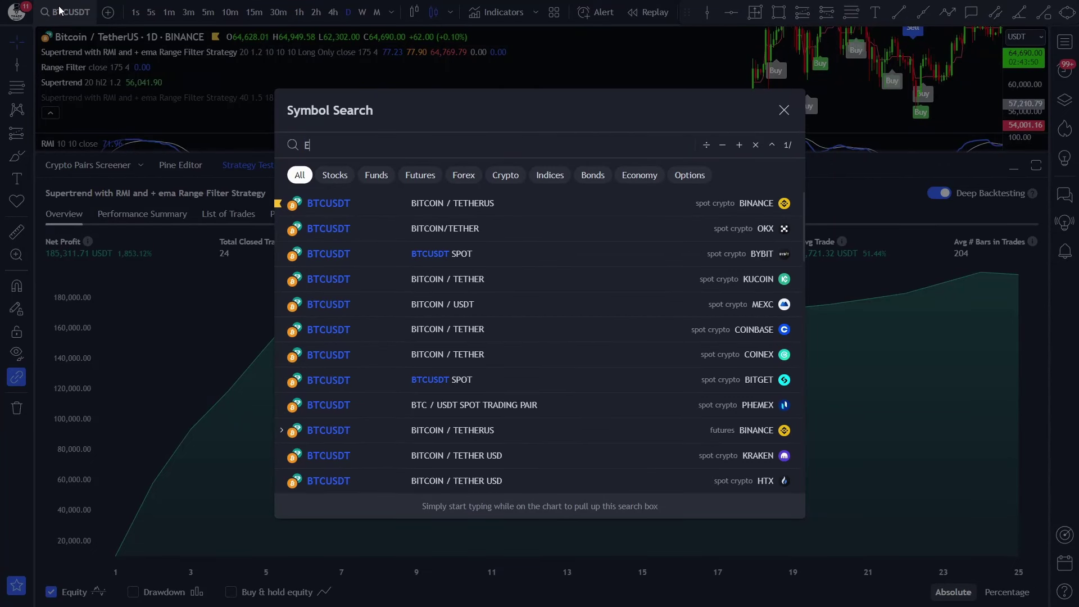
{"action": "type", "text": "TH"}
{"action": "left_click", "coordinate": [669, 281]}
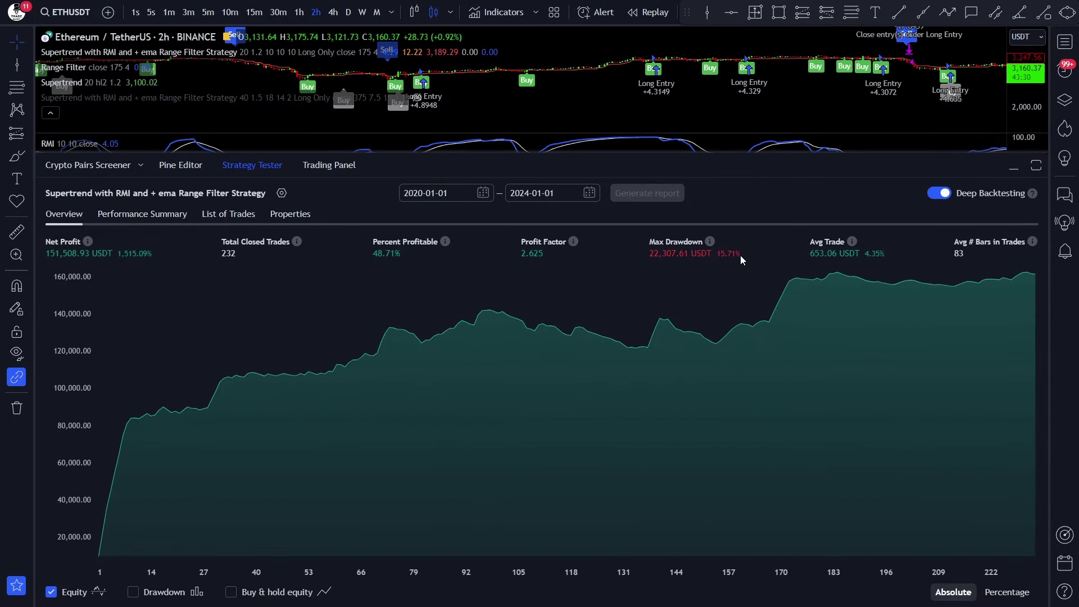
Step: Set the strategy's Order size to 20000 USDT and regenerate the backtest report
{"action": "left_click", "coordinate": [282, 193]}
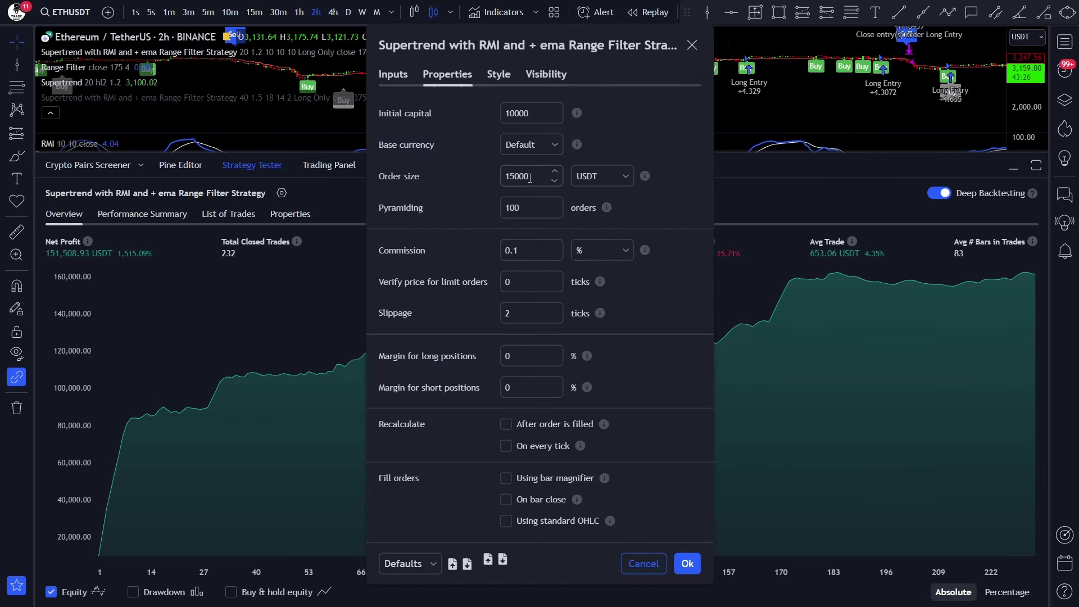
{"action": "type", "text": "2"}
{"action": "key", "text": "Return"}
{"action": "left_click", "coordinate": [624, 193]}
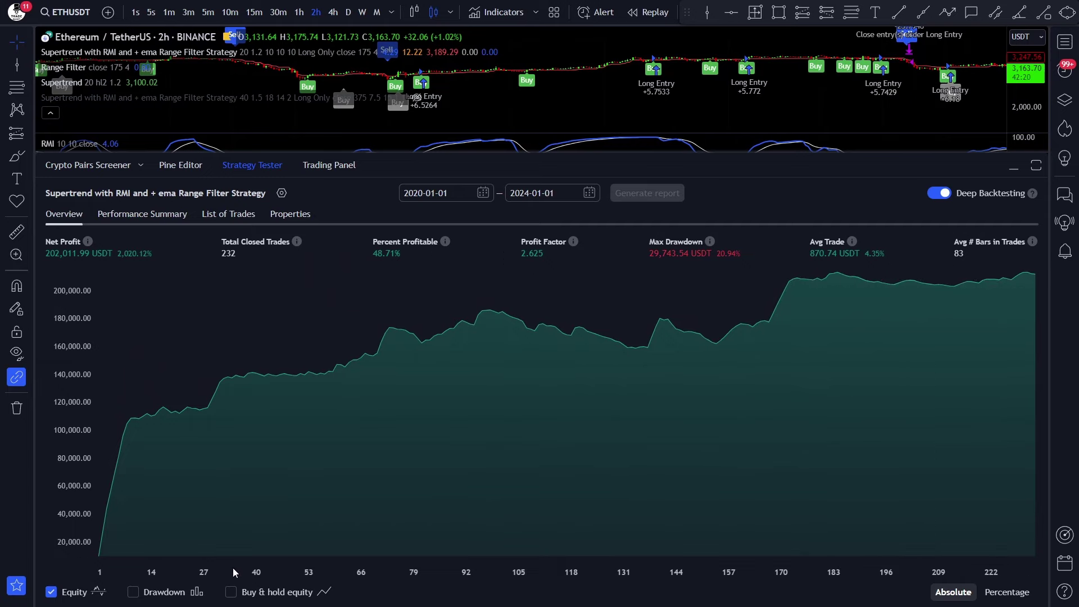
Step: Overlay buy-and-hold equity on the ETHUSDT equity curve
{"action": "left_click", "coordinate": [232, 592]}
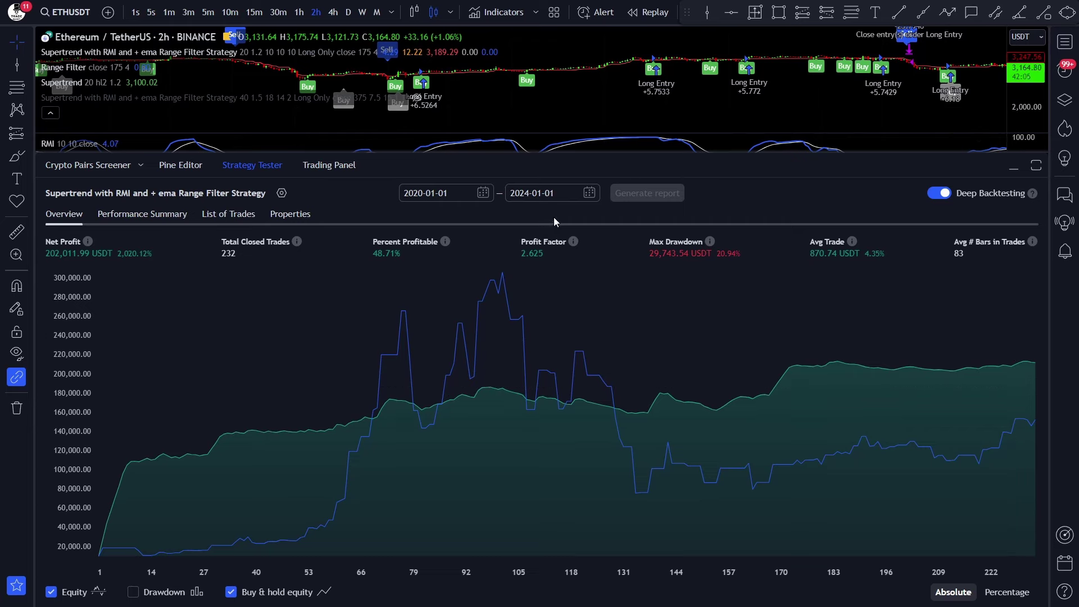
{"action": "left_click", "coordinate": [557, 192]}
{"action": "key", "text": "Escape"}
{"action": "left_click_drag", "start_coordinate": [553, 193], "coordinate": [525, 193]}
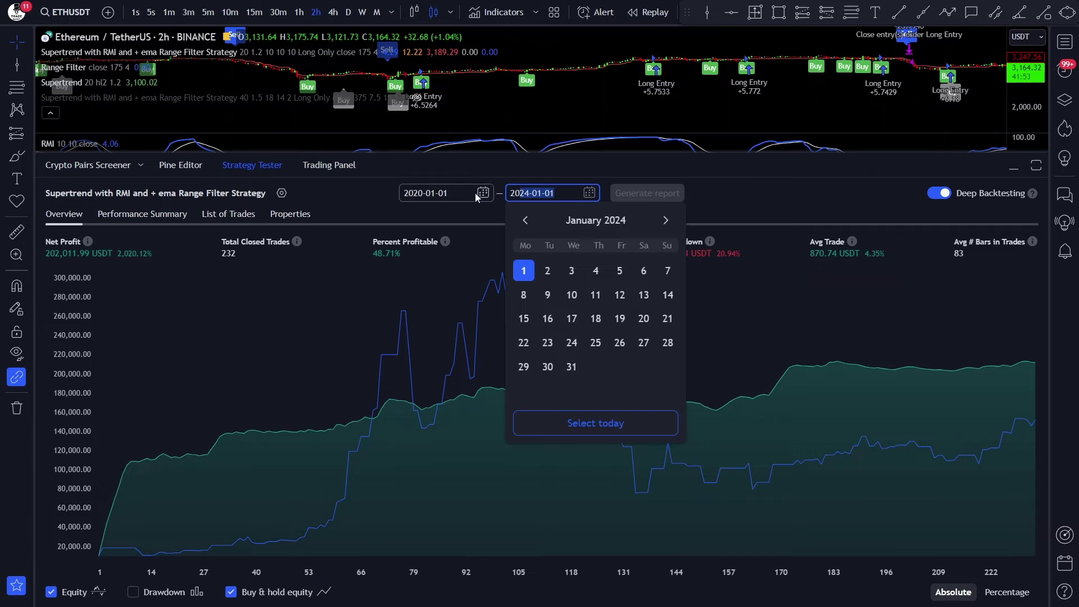
Step: Set the backtest range to 2024-01-01 through 2024-08-01 and generate the report
{"action": "left_click", "coordinate": [423, 194]}
{"action": "key", "text": "BackSpace"}
{"action": "type", "text": "4"}
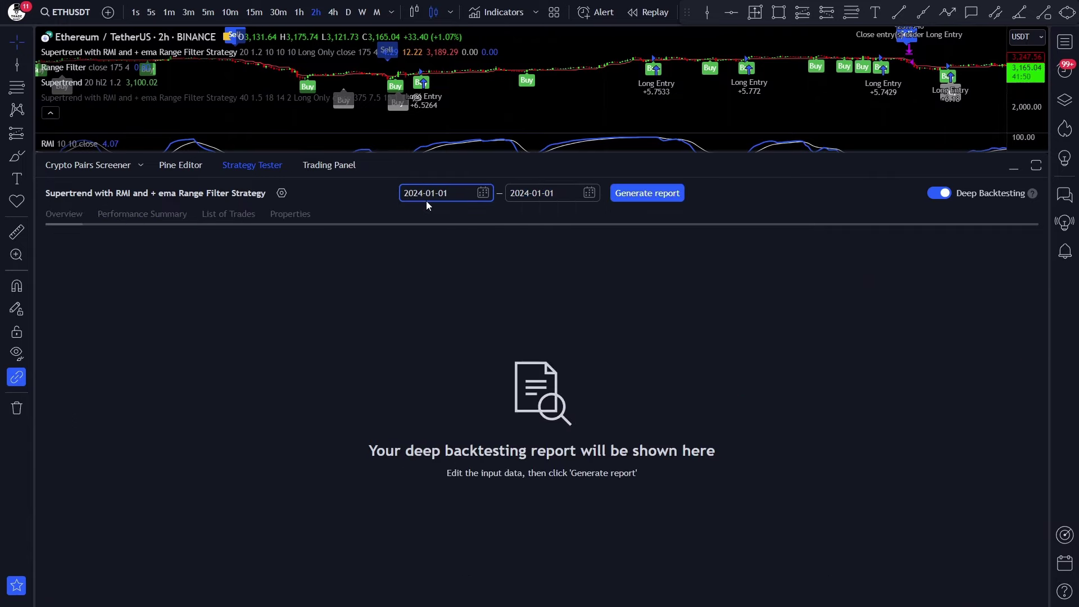
{"action": "left_click", "coordinate": [543, 193]}
{"action": "key", "text": "BackSpace"}
{"action": "type", "text": "8"}
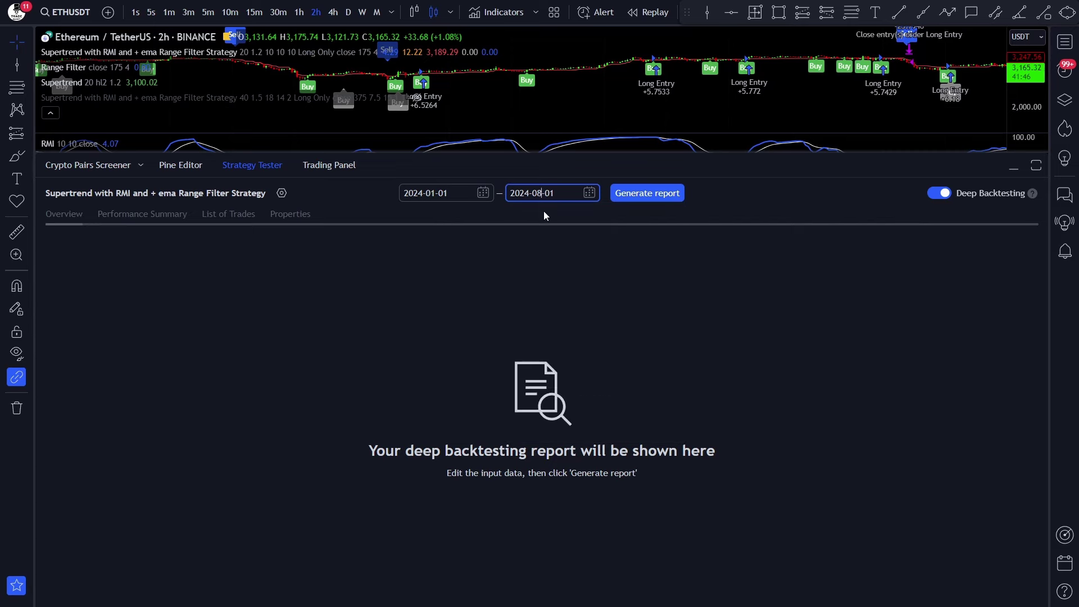
{"action": "left_click", "coordinate": [624, 197]}
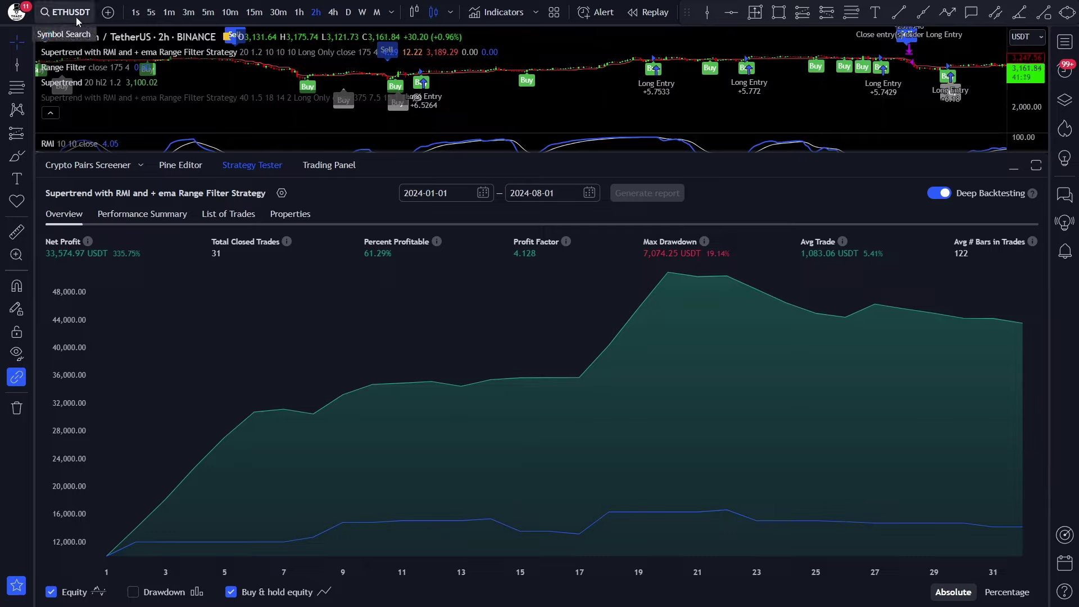
Step: Switch the chart to BTCUSDT
{"action": "left_click", "coordinate": [76, 17]}
{"action": "type", "text": "BT"}
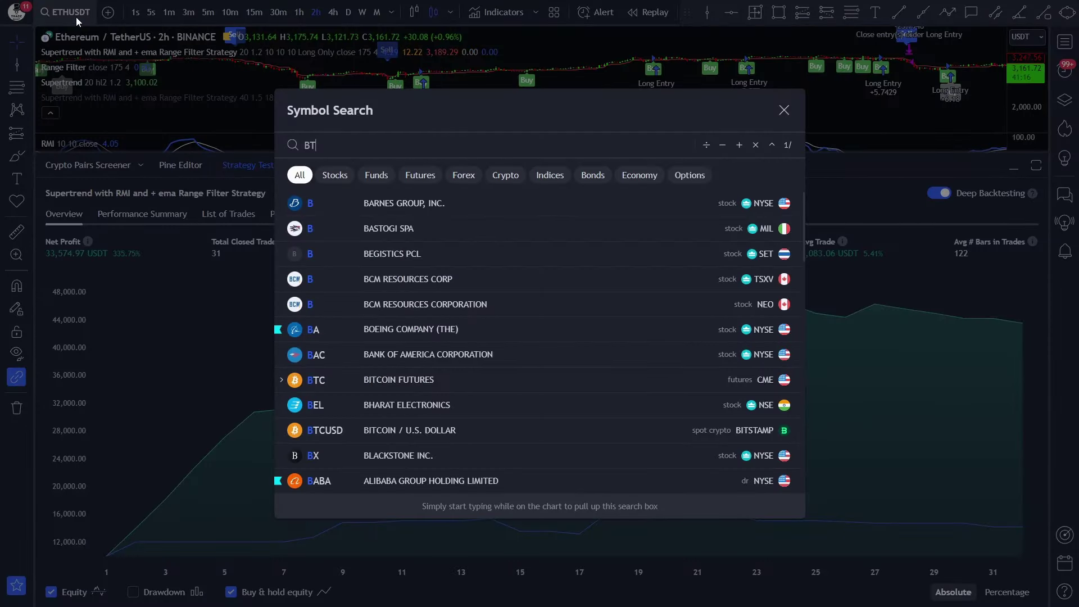
{"action": "type", "text": "CUSDT"}
{"action": "key", "text": "Return"}
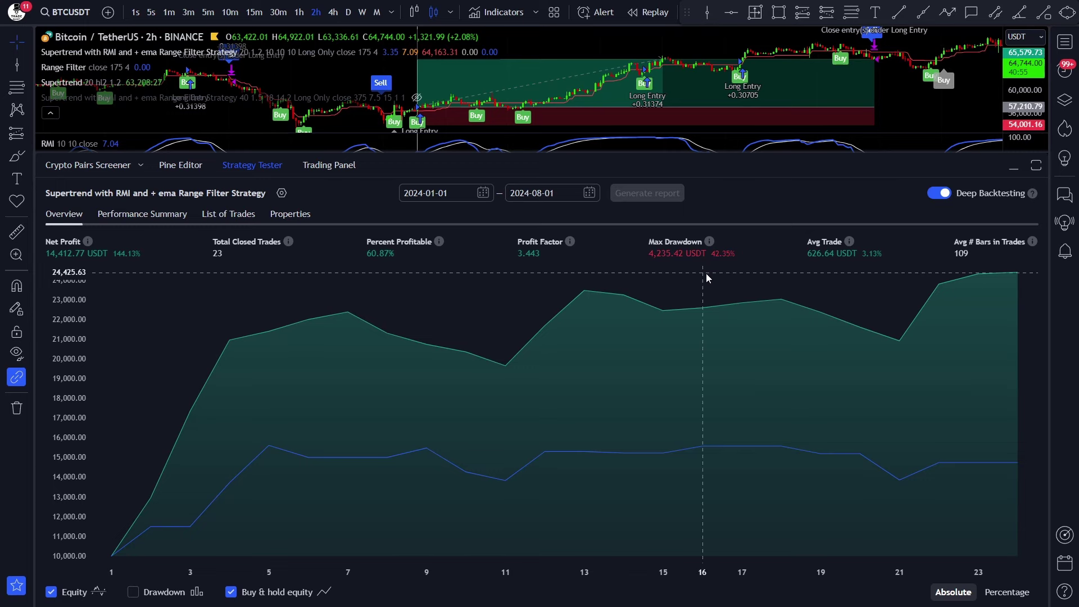
Step: Set the strategy order size to 10000 and regenerate the report
{"action": "left_click", "coordinate": [282, 193]}
{"action": "left_click", "coordinate": [507, 178]}
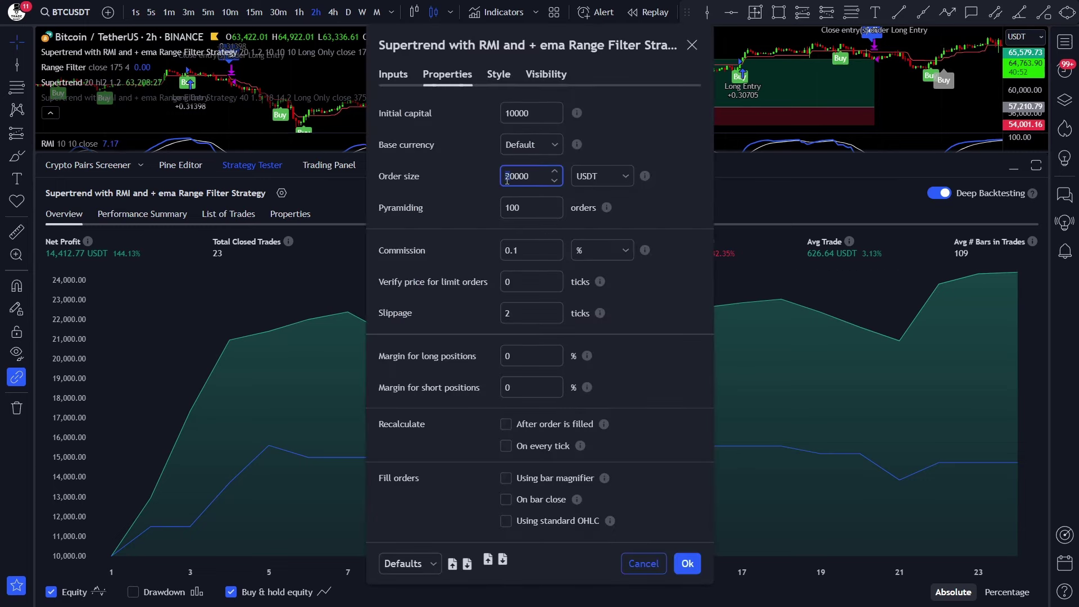
{"action": "key", "text": "BackSpace"}
{"action": "type", "text": "15"}
{"action": "key", "text": "Return"}
{"action": "left_click", "coordinate": [680, 193]}
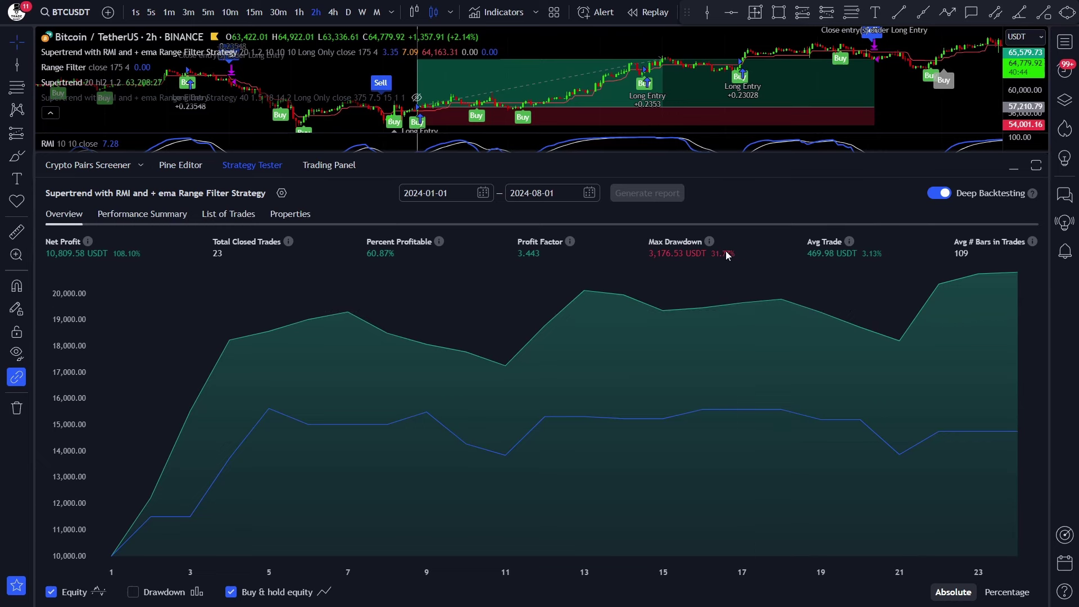
Step: Raise the order size to 12000, regenerate the report, and turn off deep backtesting
{"action": "left_click", "coordinate": [281, 193]}
{"action": "left_click", "coordinate": [512, 176]}
{"action": "key", "text": "BackSpace"}
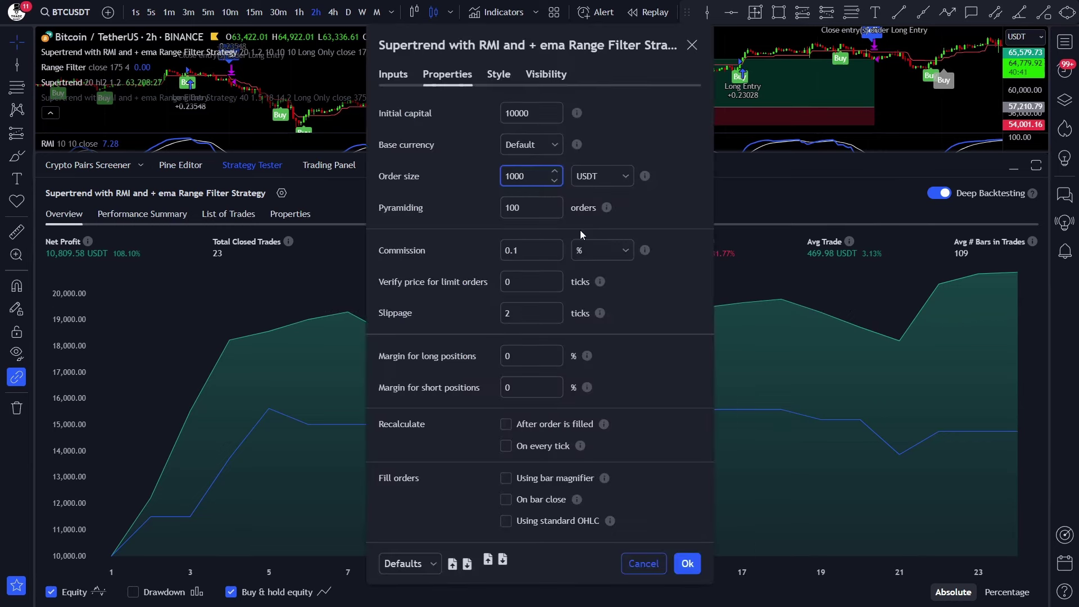
{"action": "type", "text": "2"}
{"action": "key", "text": "Return"}
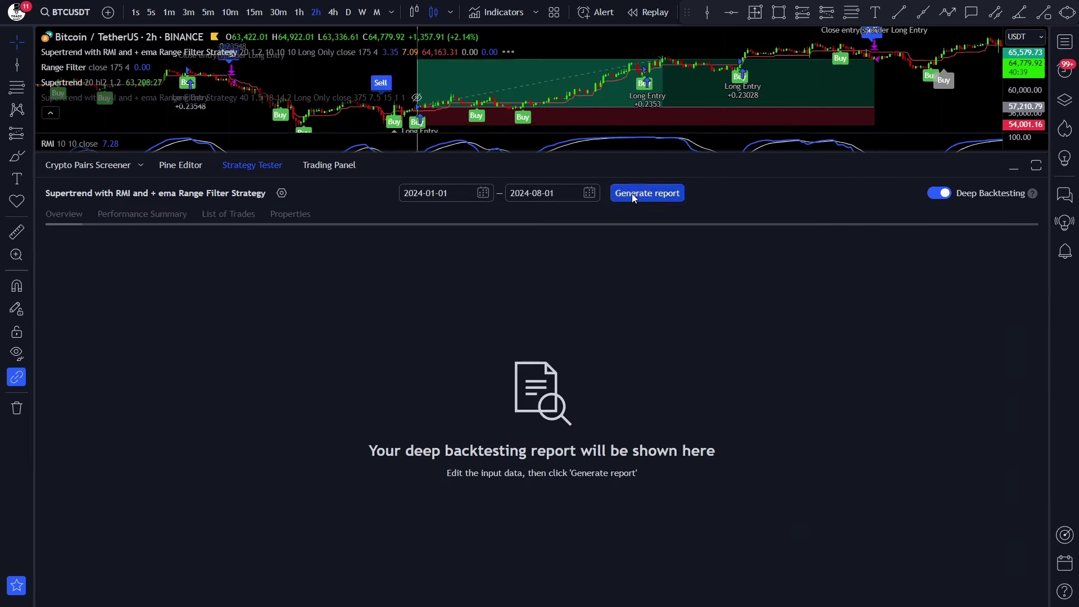
{"action": "left_click", "coordinate": [632, 194]}
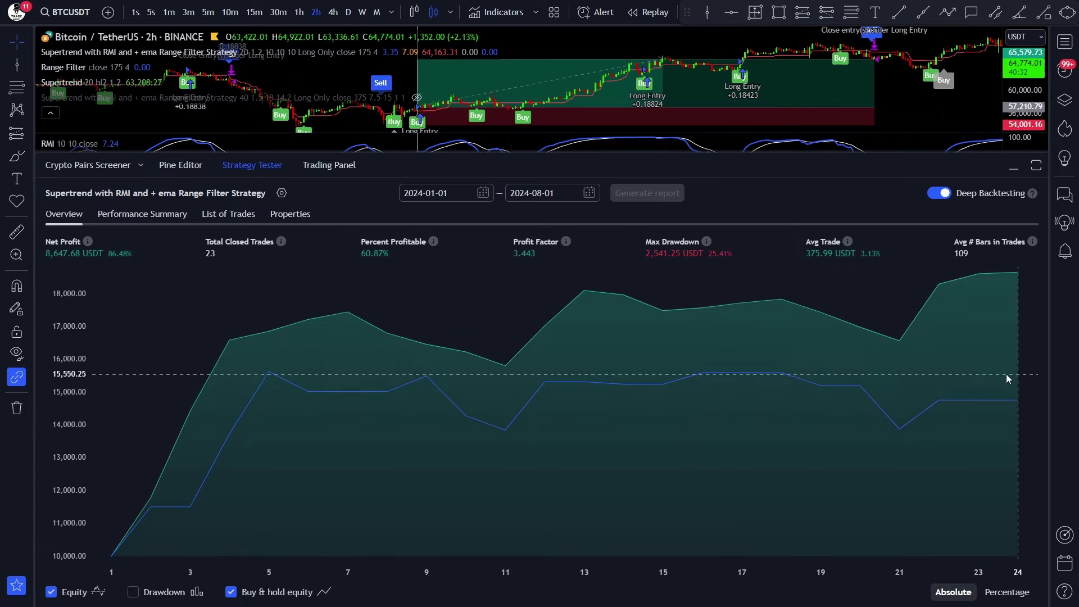
{"action": "left_click", "coordinate": [937, 196]}
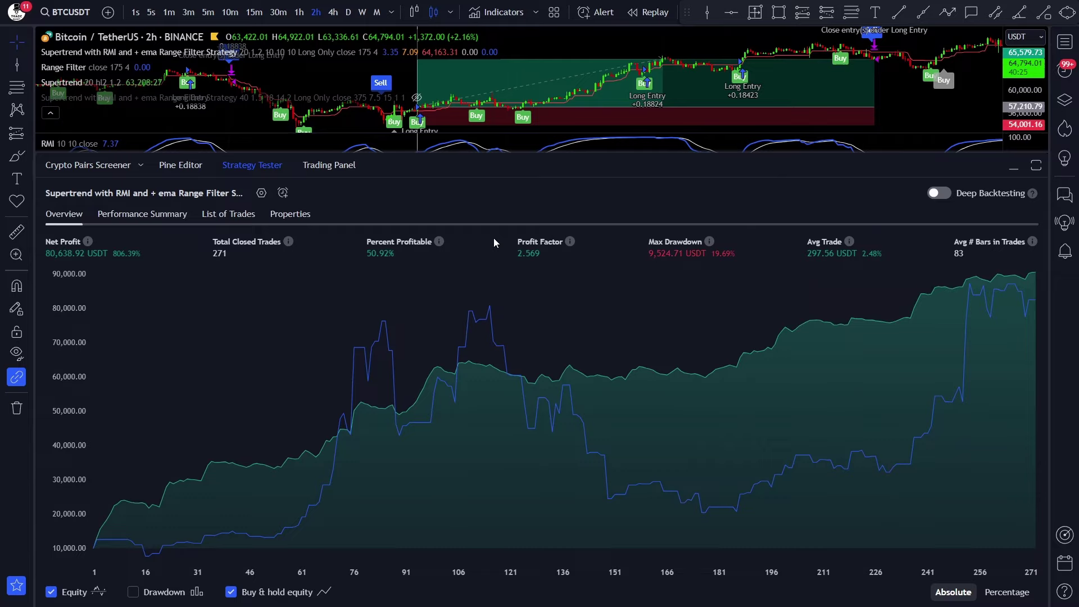